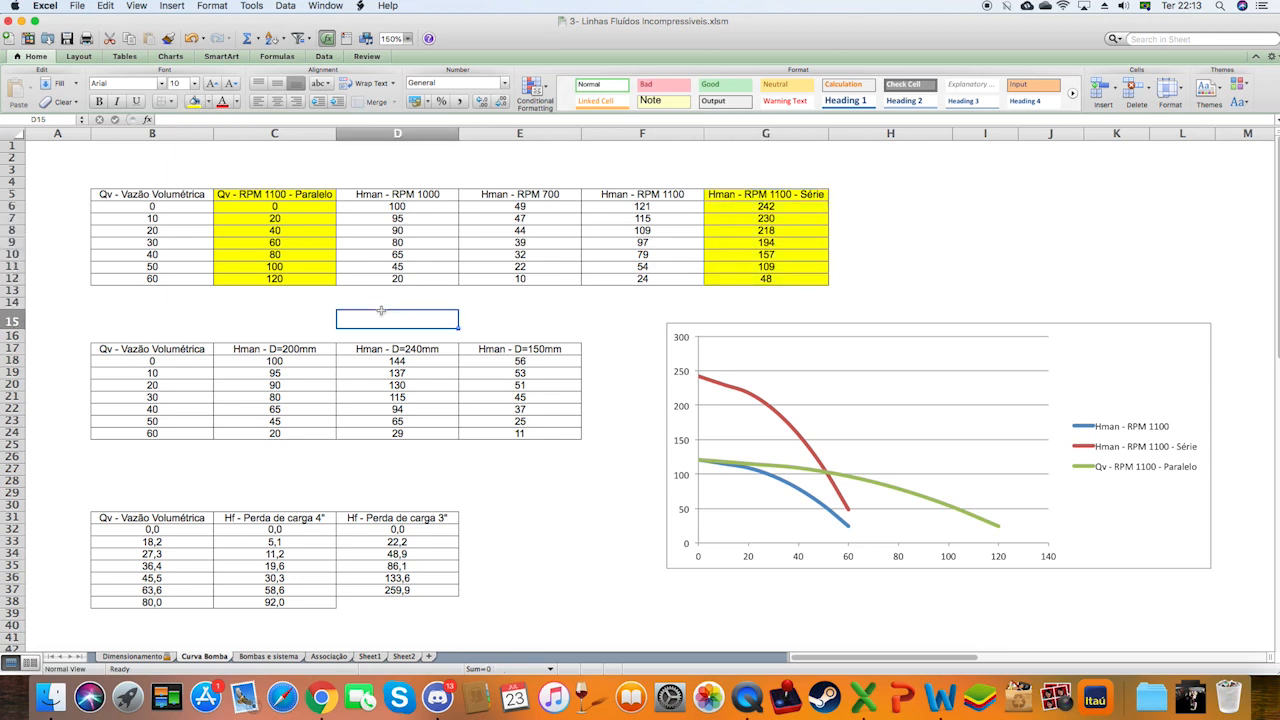
Examine how the Qv - RPM 1100 - Paralelo formulas in C6 and C7 derive from the volumetric flow column.
click(295, 206)
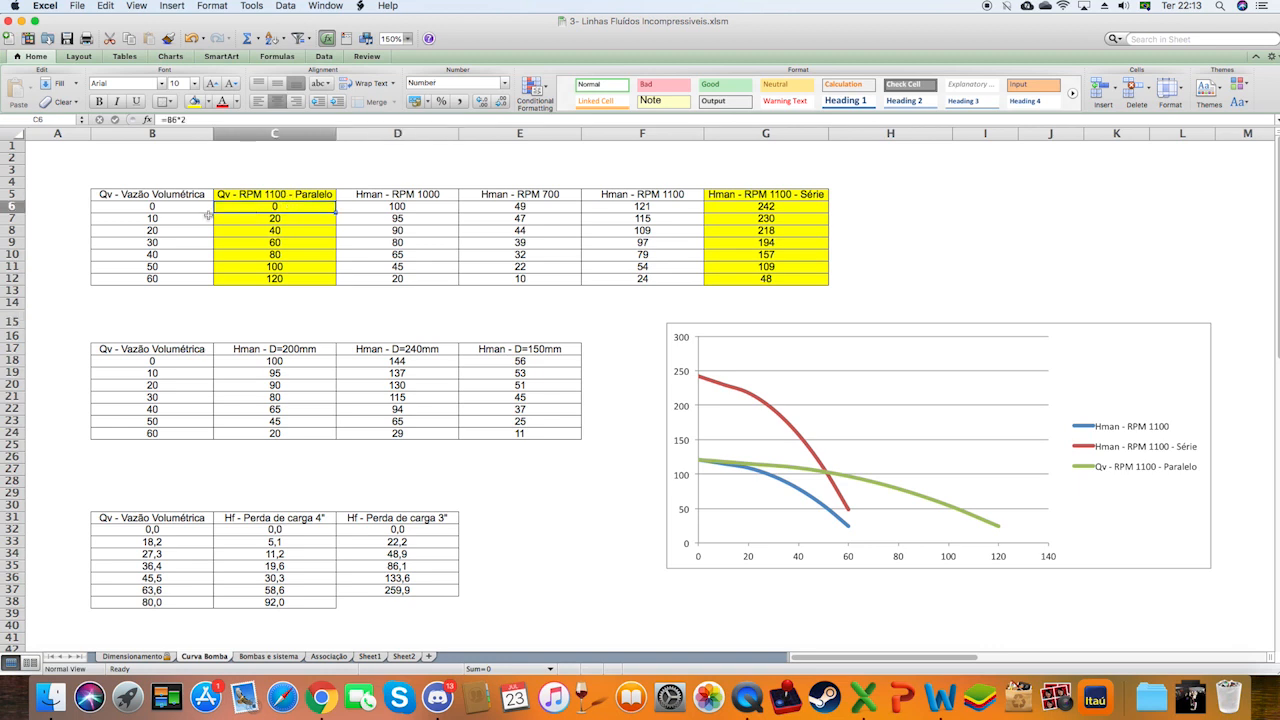
click(170, 207)
click(168, 219)
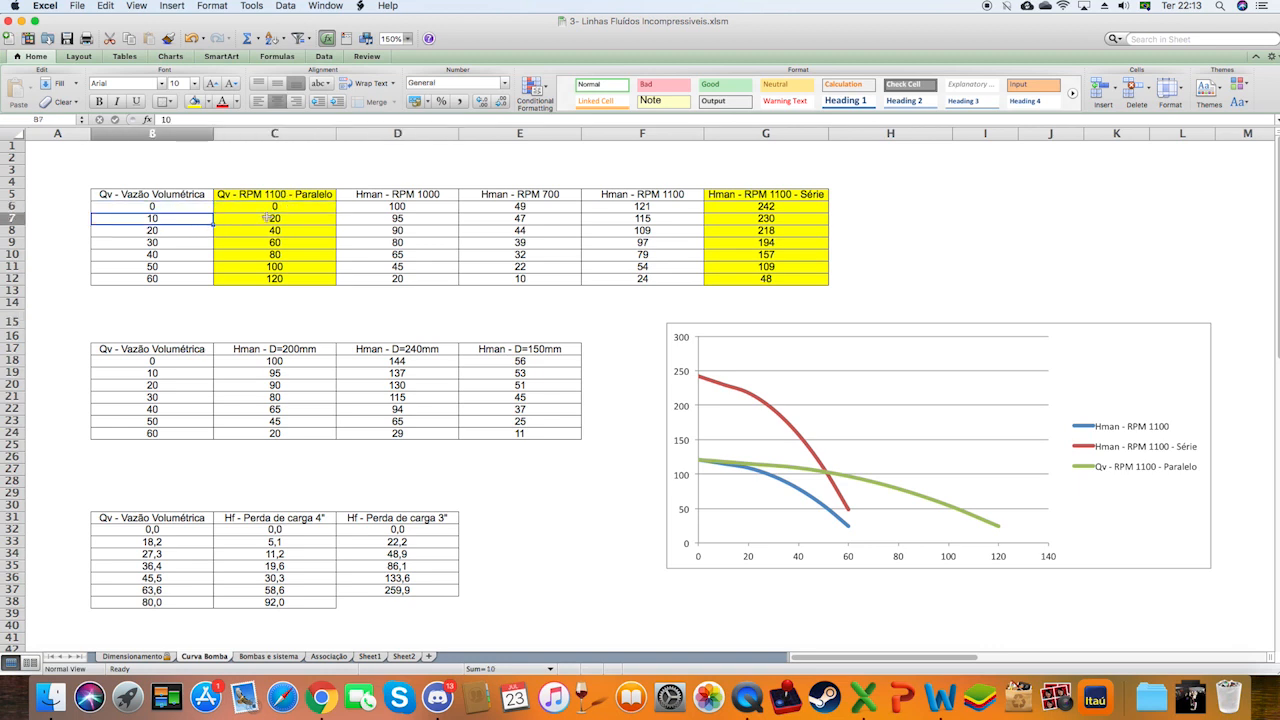
click(260, 219)
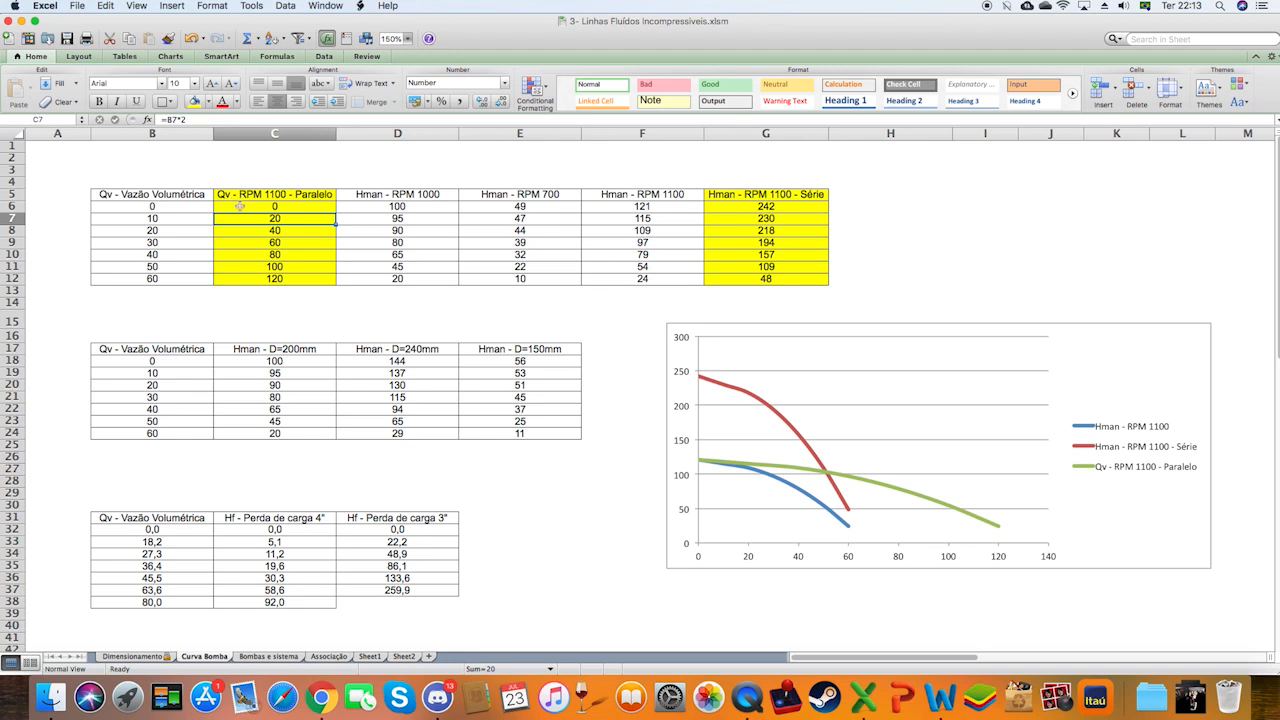
click(193, 120)
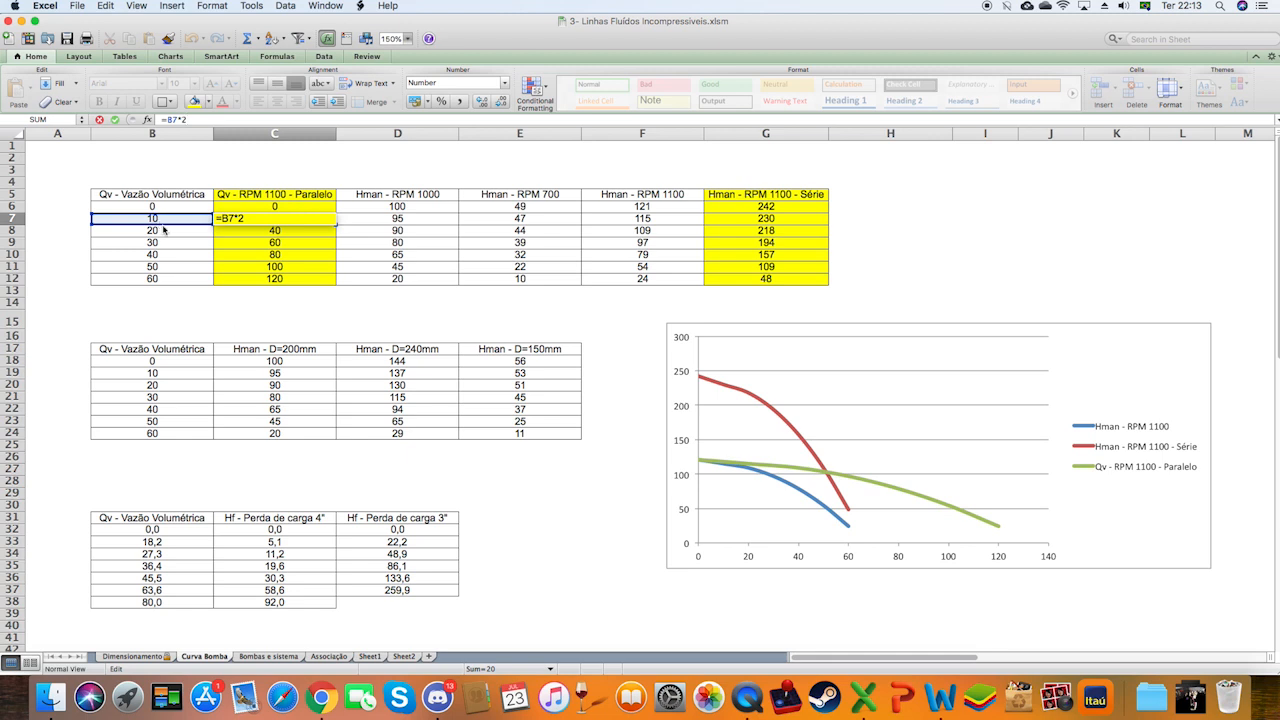
key(Return)
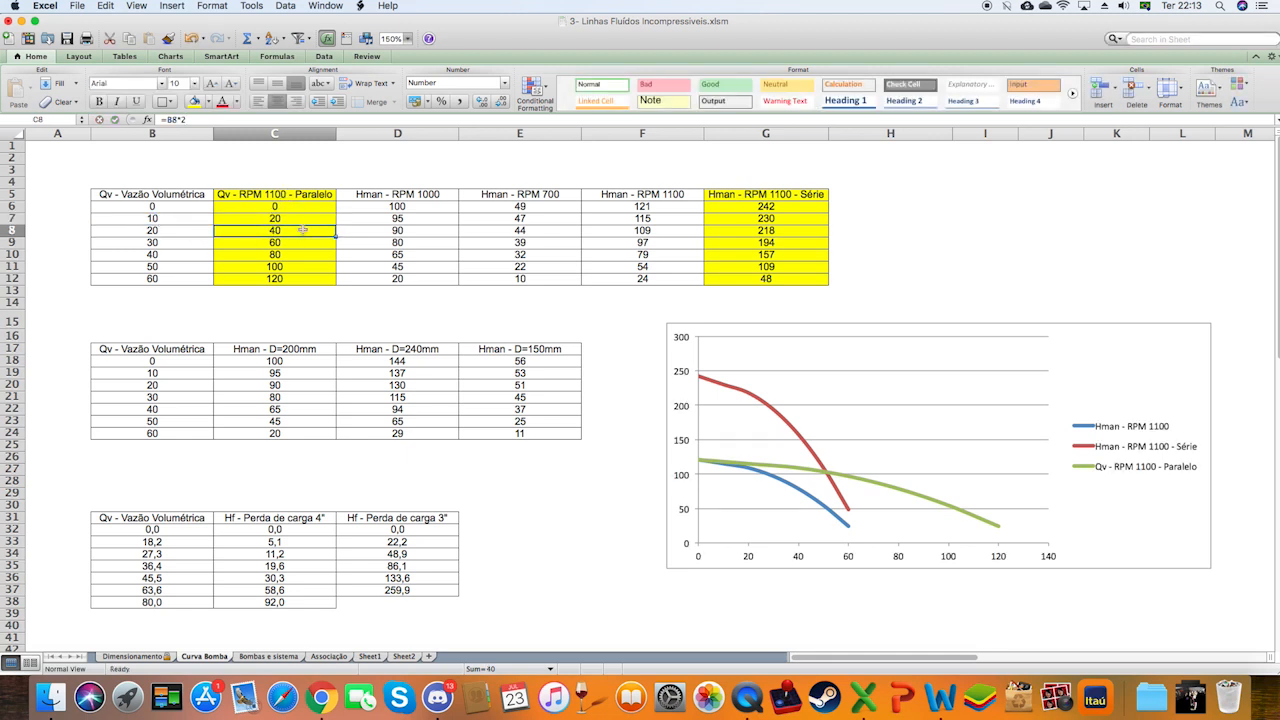
Compare the headers and values of the Qv - RPM 1100 - Paralelo column with the Hman - RPM 1100 - Série column.
click(301, 196)
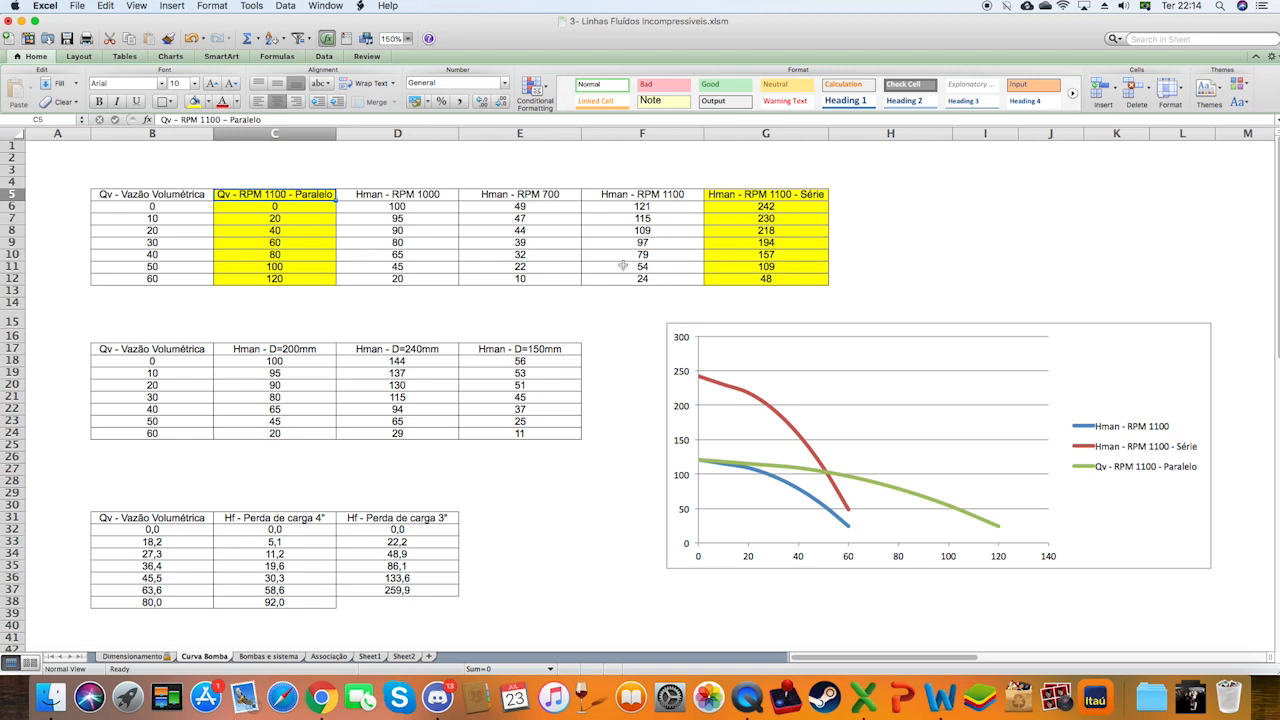
click(797, 194)
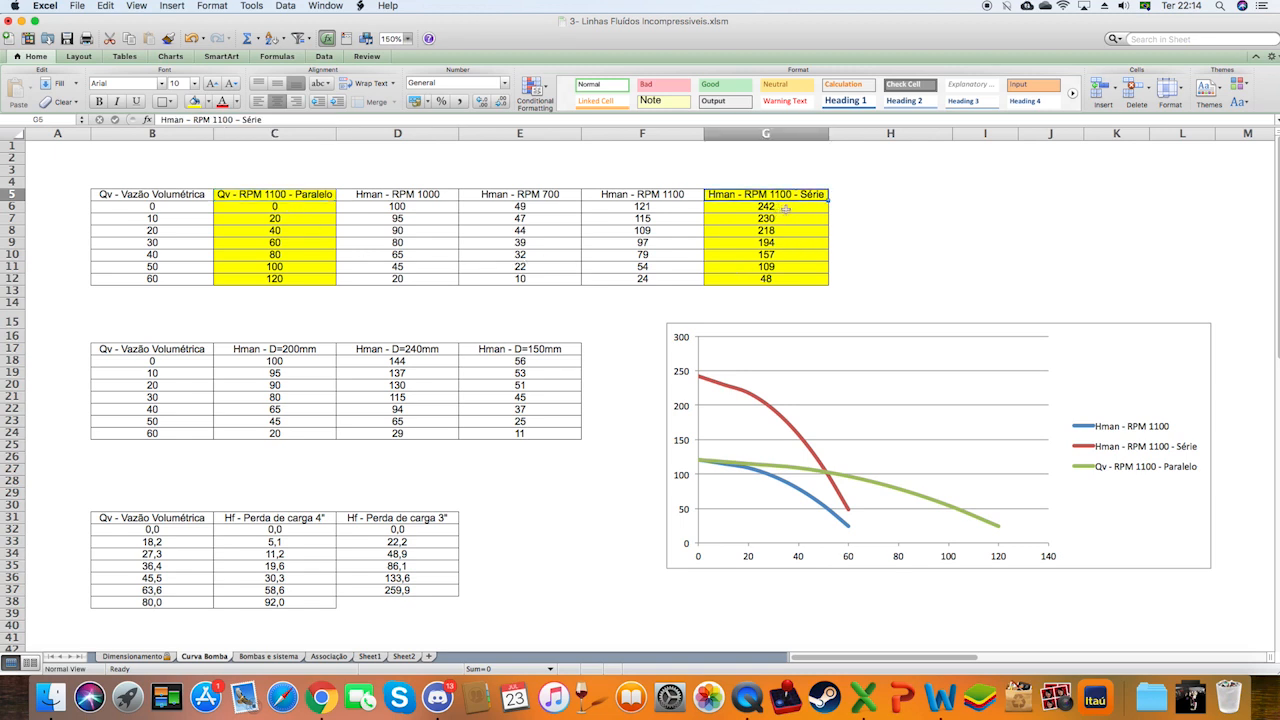
click(316, 196)
click(814, 194)
drag(806, 208, 805, 280)
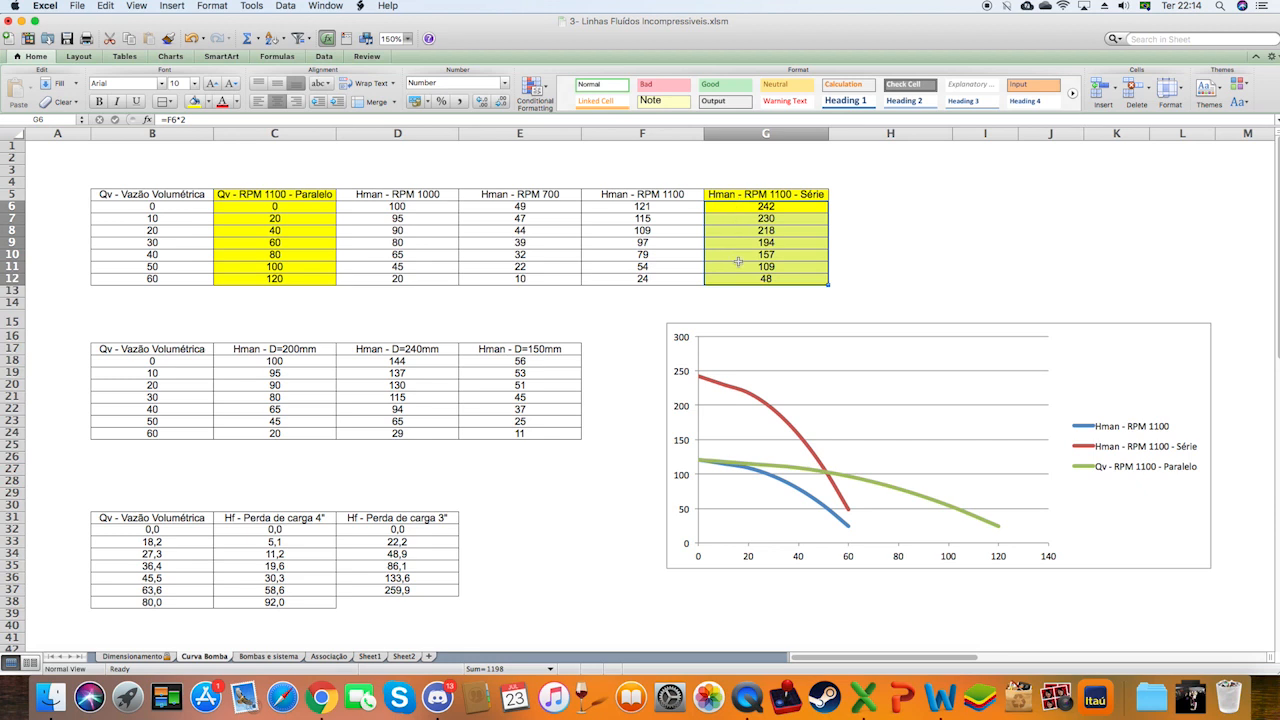
click(762, 224)
click(805, 205)
drag(805, 205, 806, 278)
drag(294, 207, 309, 277)
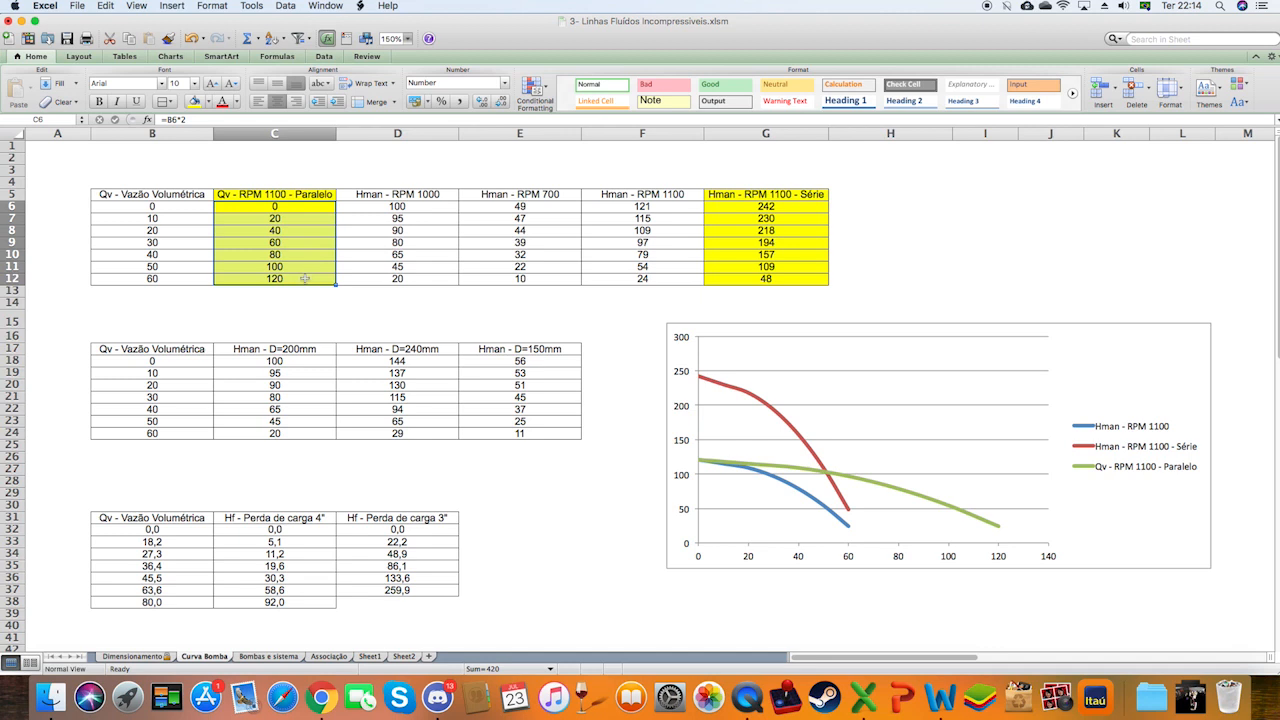
Check the cell references in the parallel flow formulas of C6 and C7, leaving both formulas as they are.
click(289, 209)
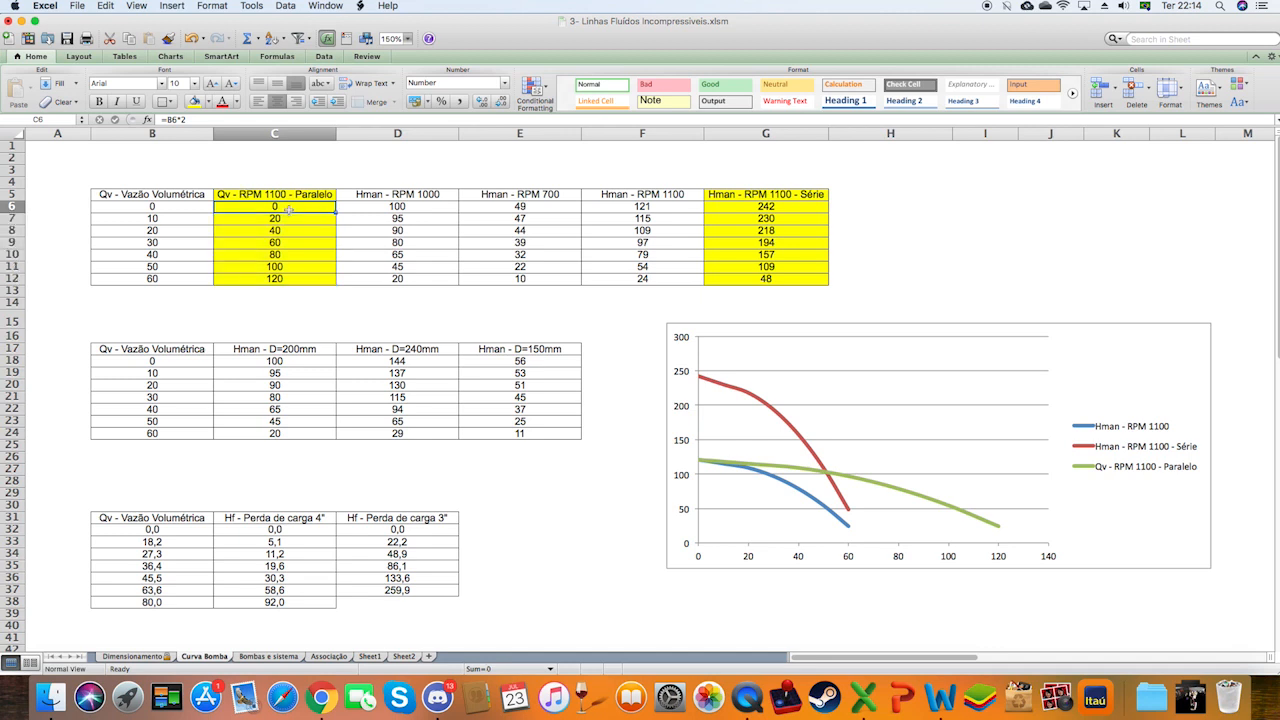
click(193, 119)
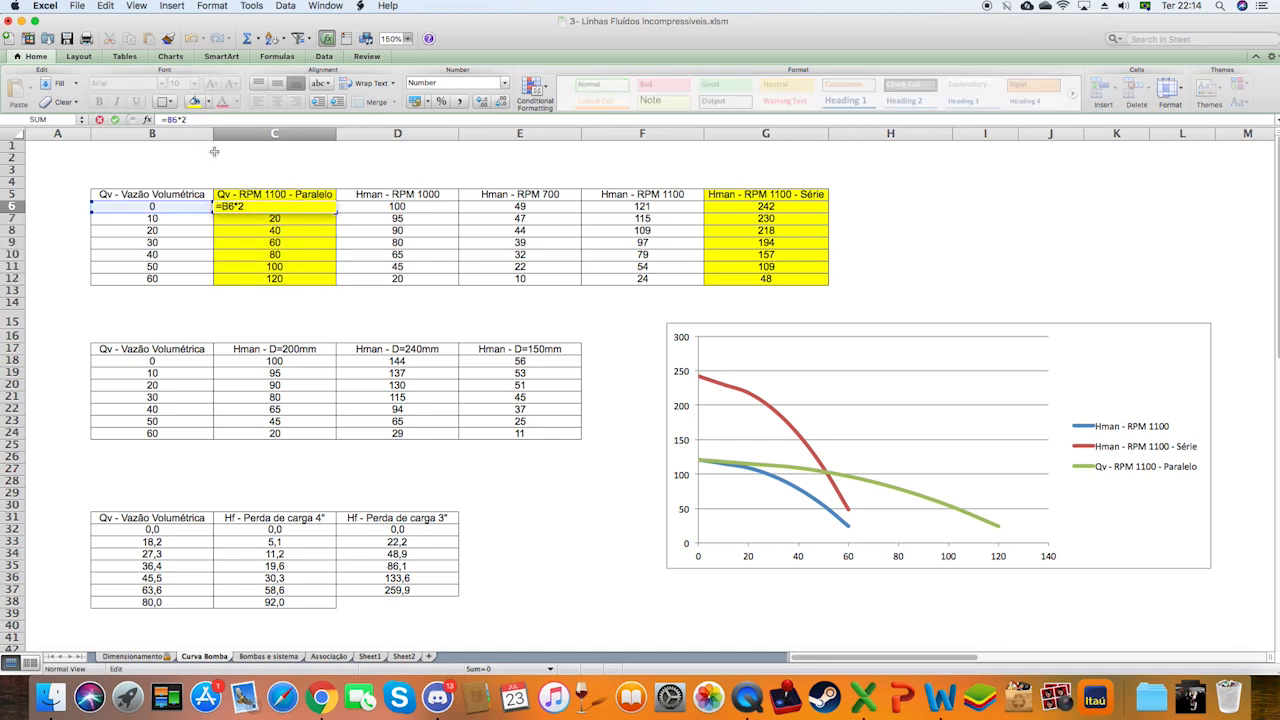
key(Return)
click(200, 120)
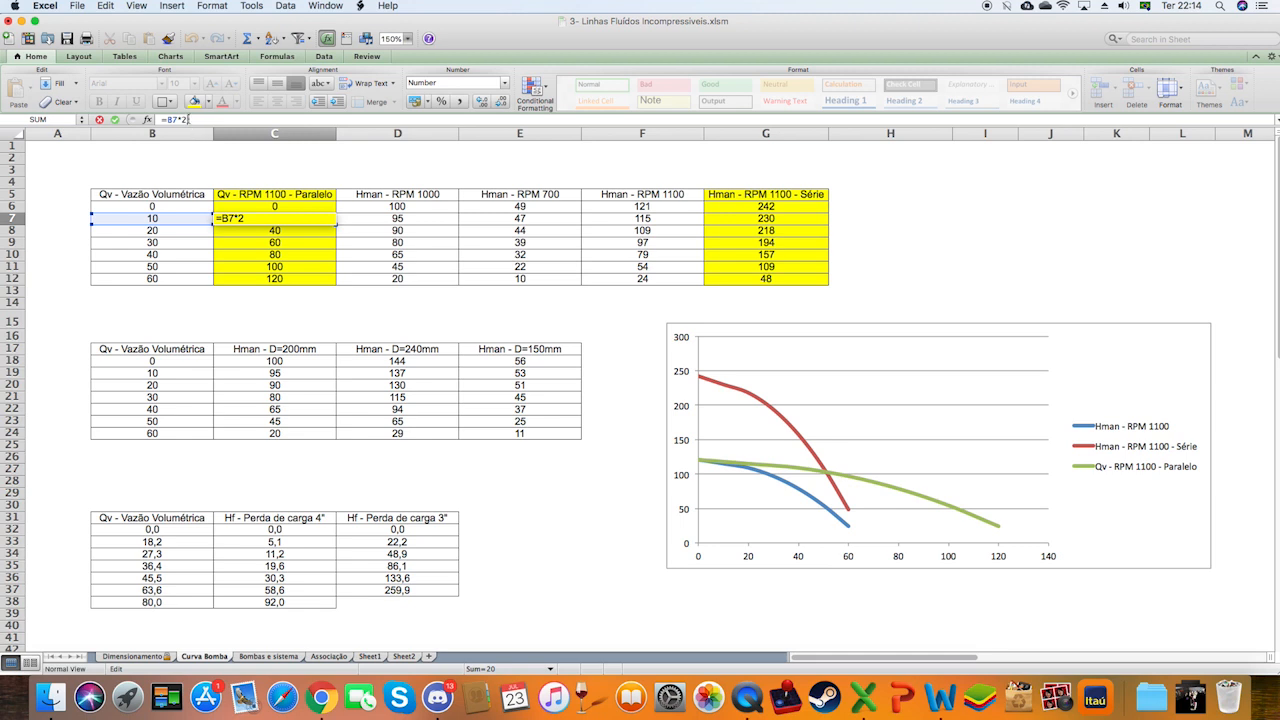
key(Return)
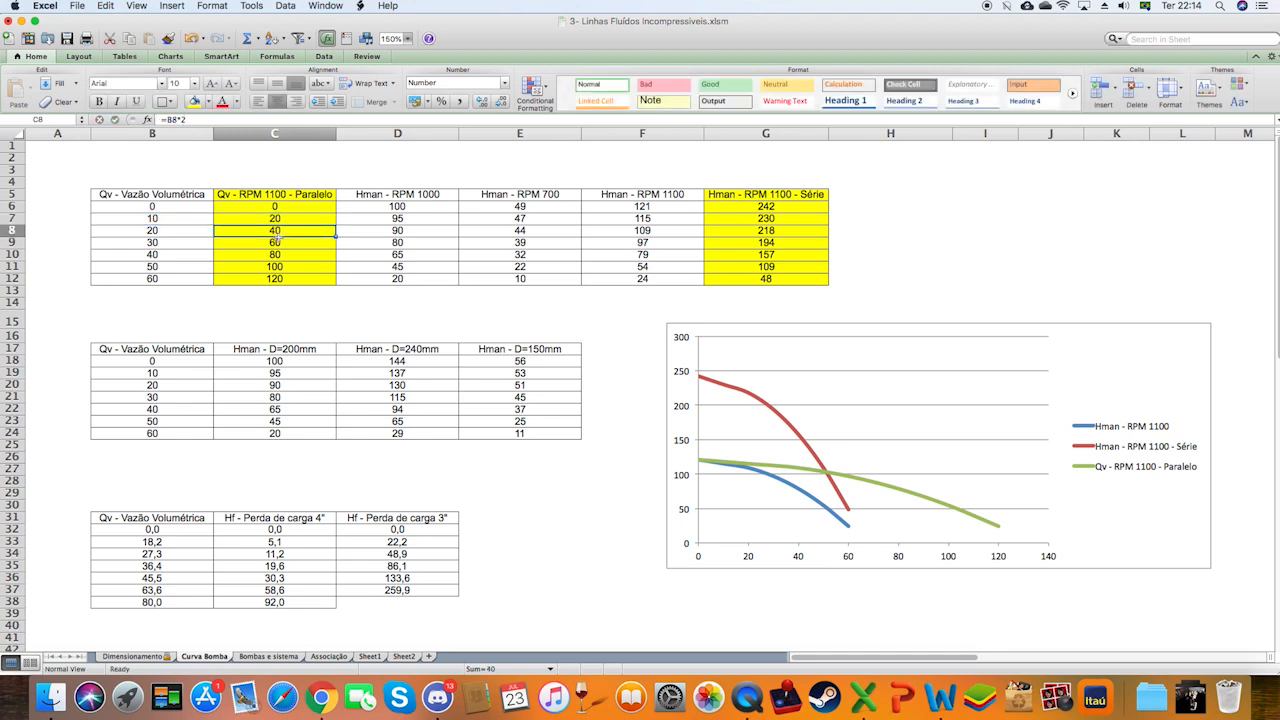
Fill the parallel flow formula from C7 down to C12.
click(281, 279)
click(290, 222)
drag(336, 224, 342, 284)
click(400, 322)
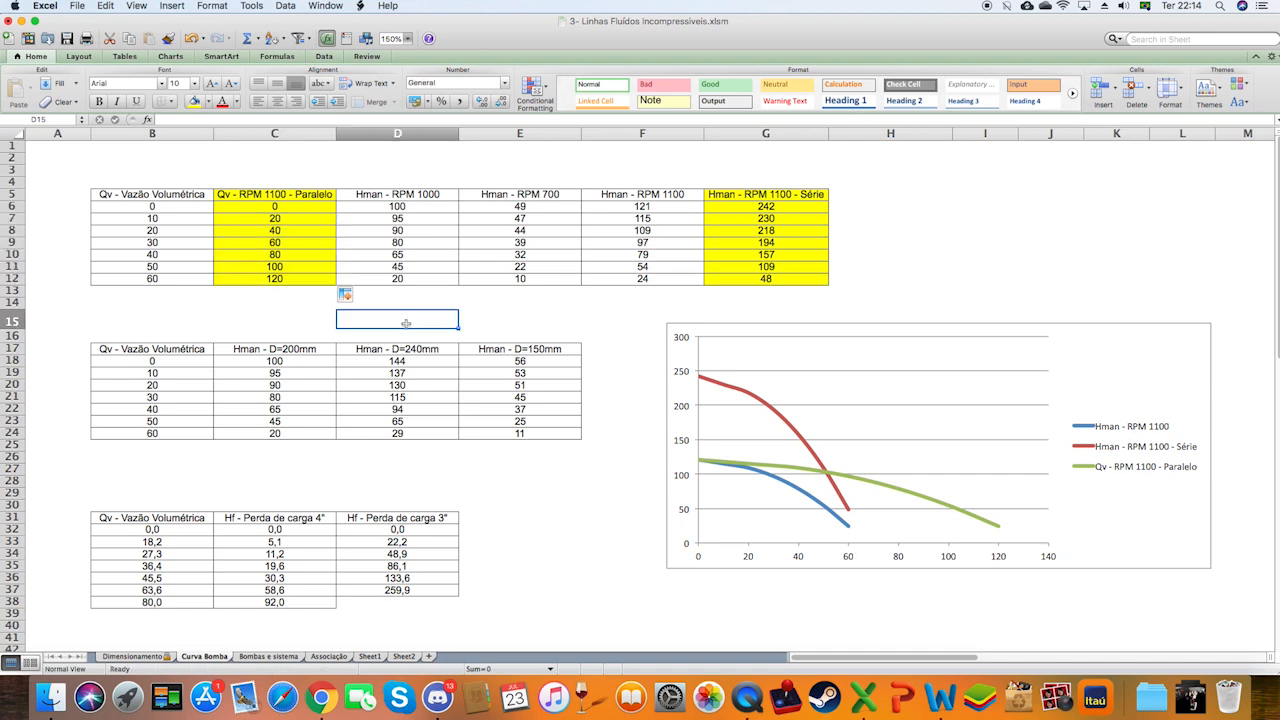
Examine the series head formula in G6 and compare the Hman - RPM 1100, Série and Paralelo value ranges.
click(747, 208)
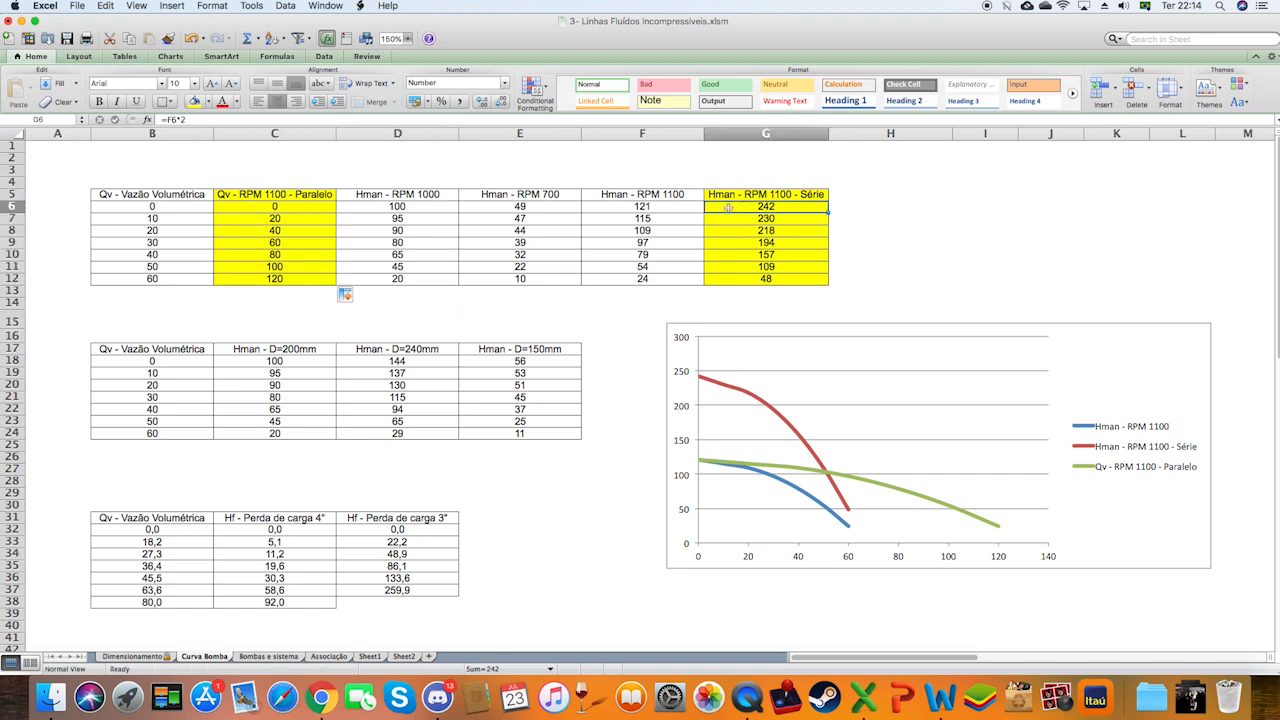
click(227, 121)
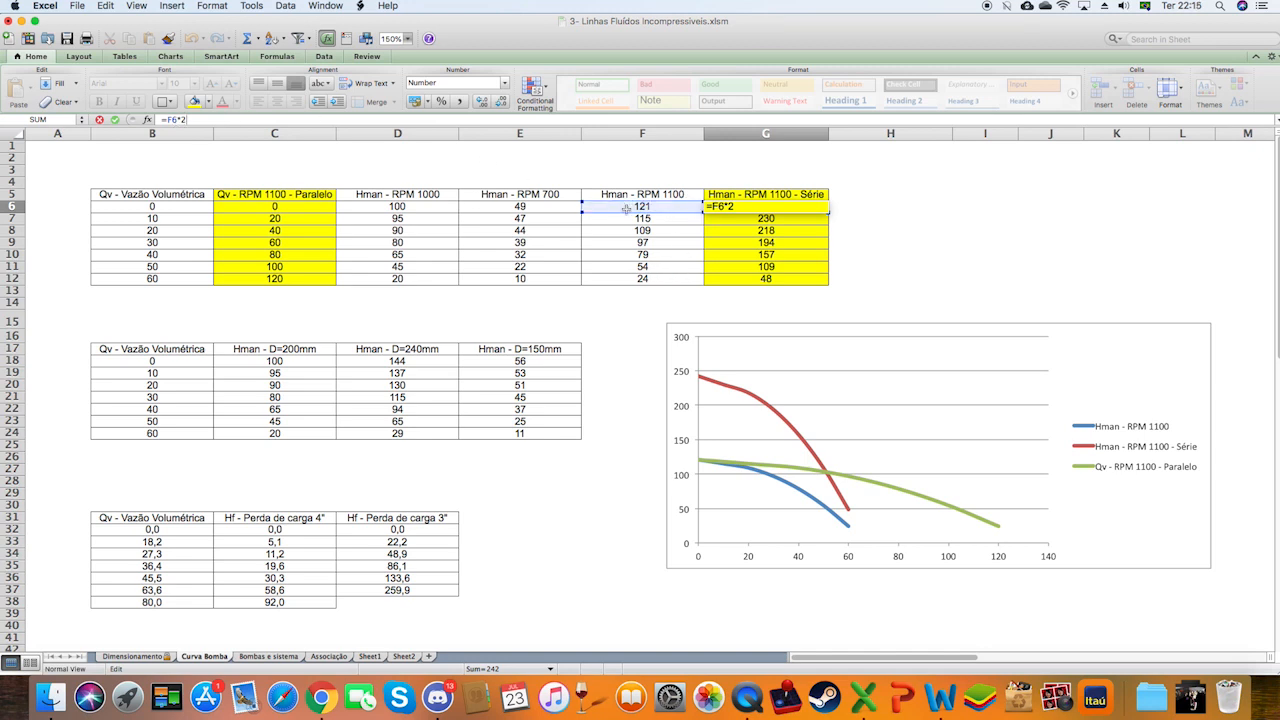
key(Return)
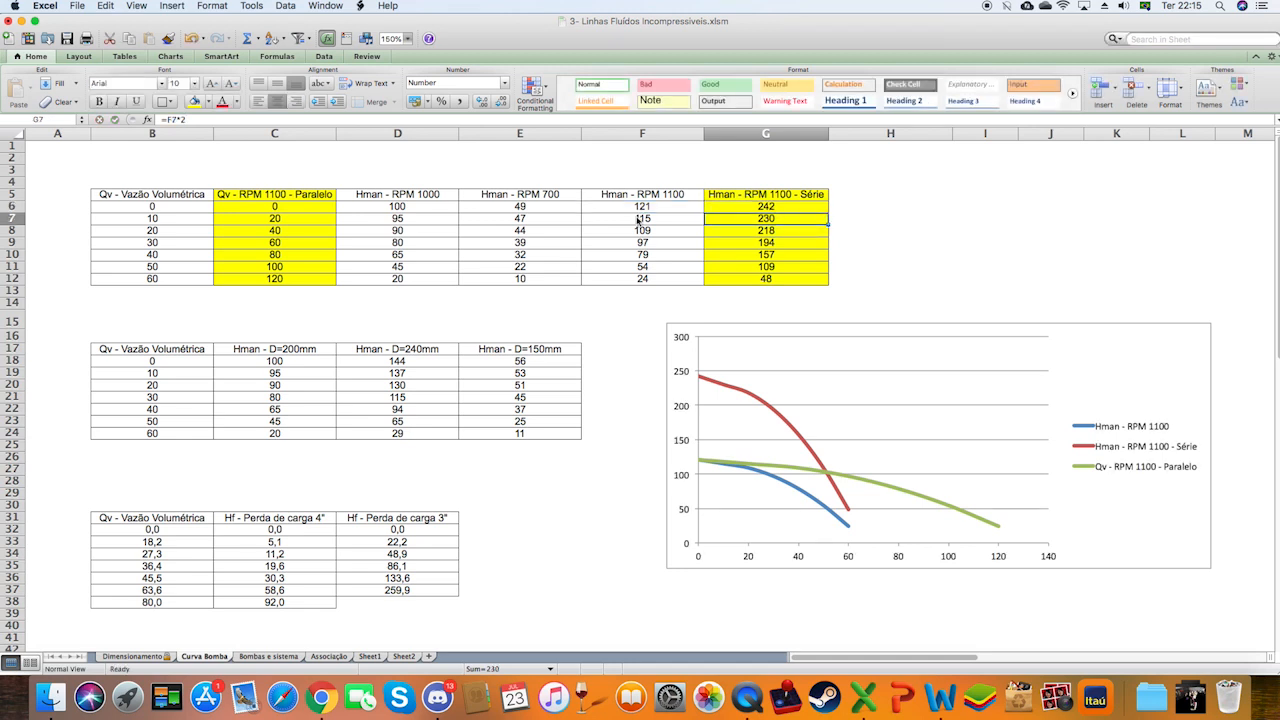
drag(651, 206, 651, 280)
click(750, 208)
drag(751, 216, 762, 280)
click(304, 207)
drag(304, 207, 306, 278)
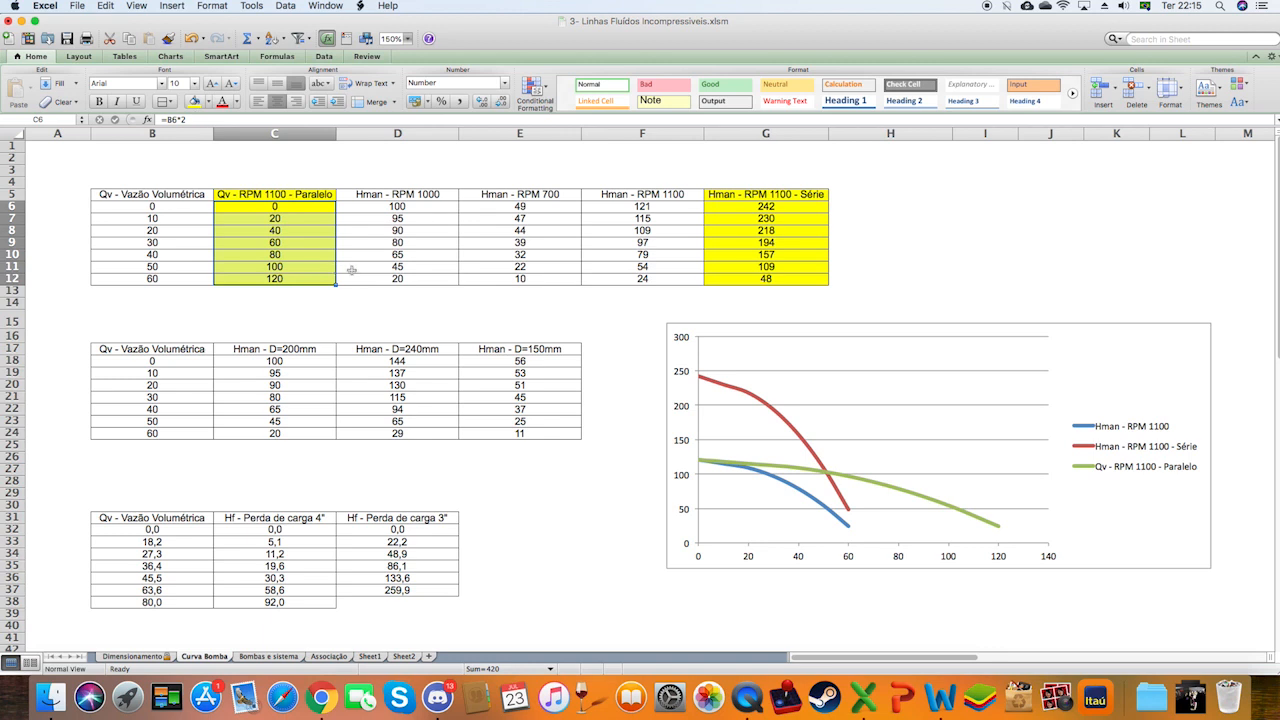
click(368, 256)
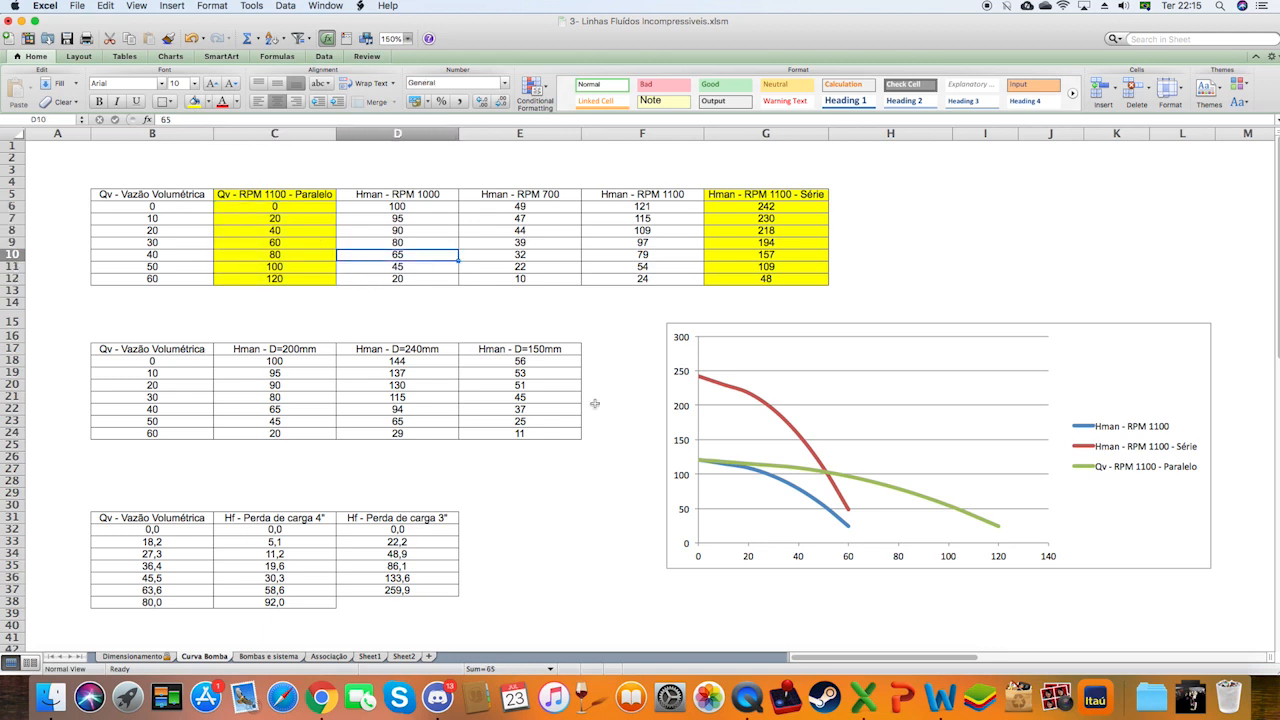
Move the pump curve chart up to about row 12 and open its data source settings.
drag(953, 335, 935, 289)
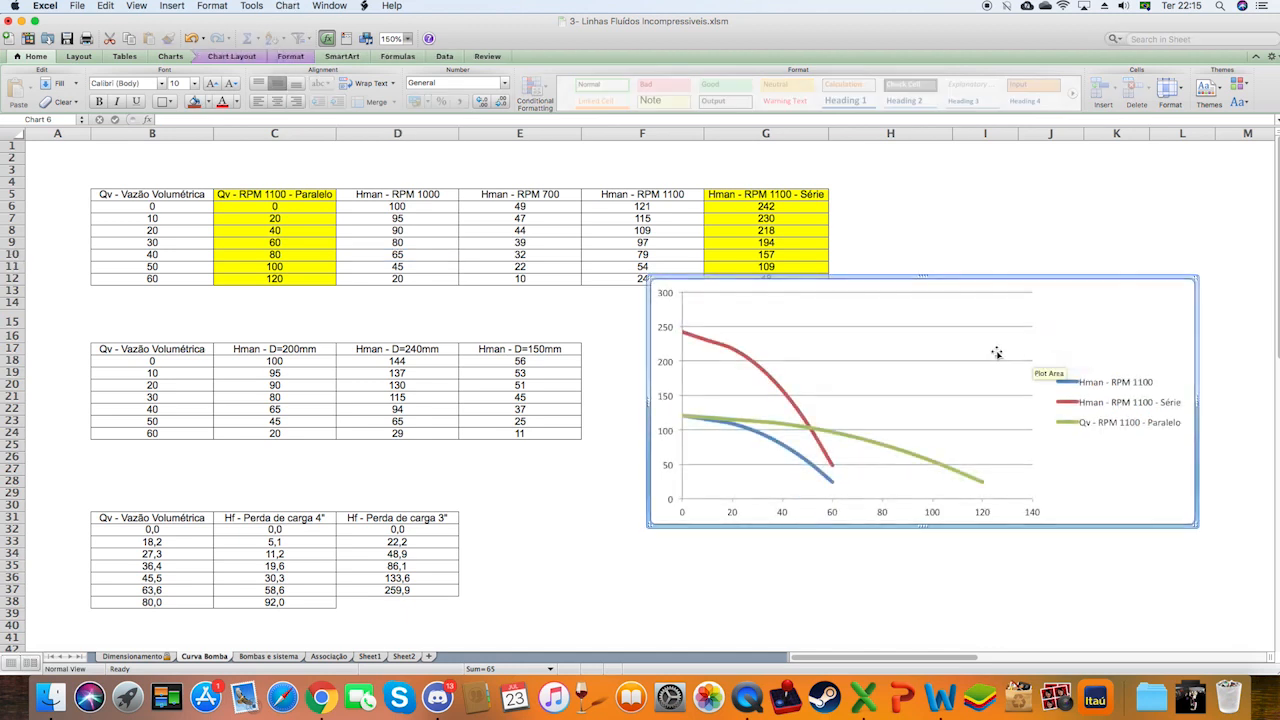
right_click(909, 349)
click(941, 405)
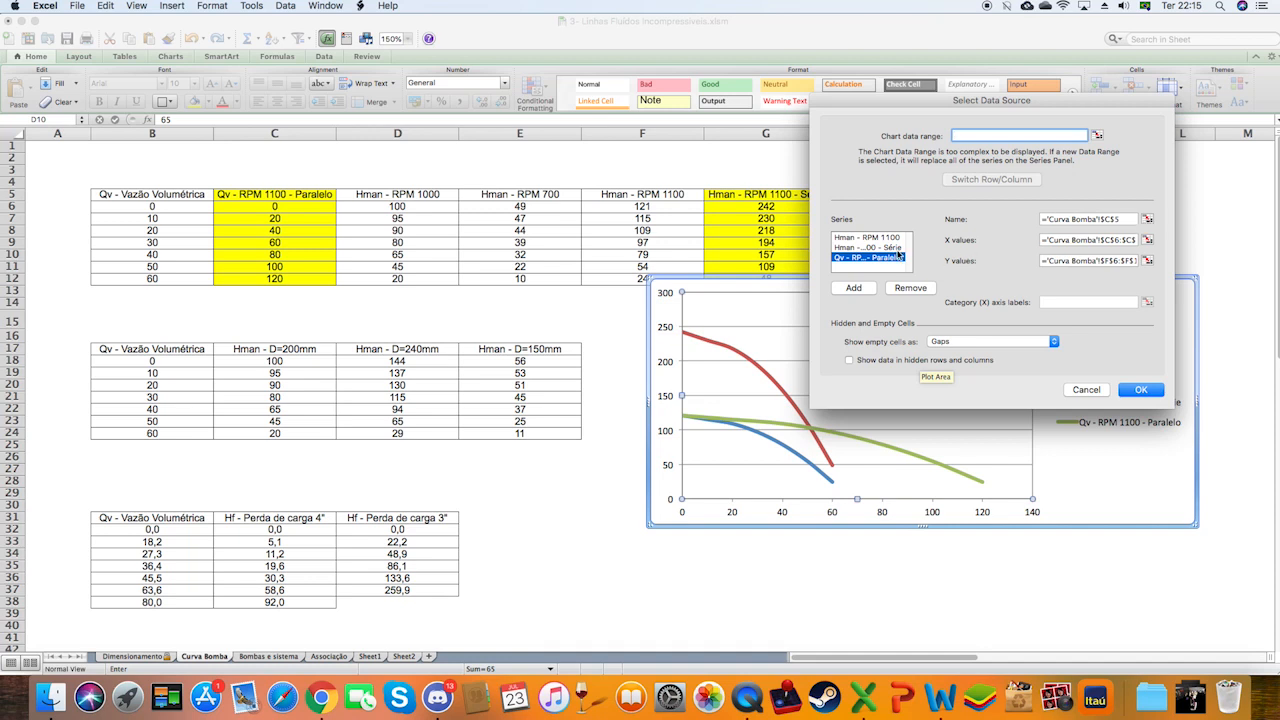
Check which cell ranges supply the X and Y values of the Hman - RPM 1100 series.
click(880, 248)
click(877, 237)
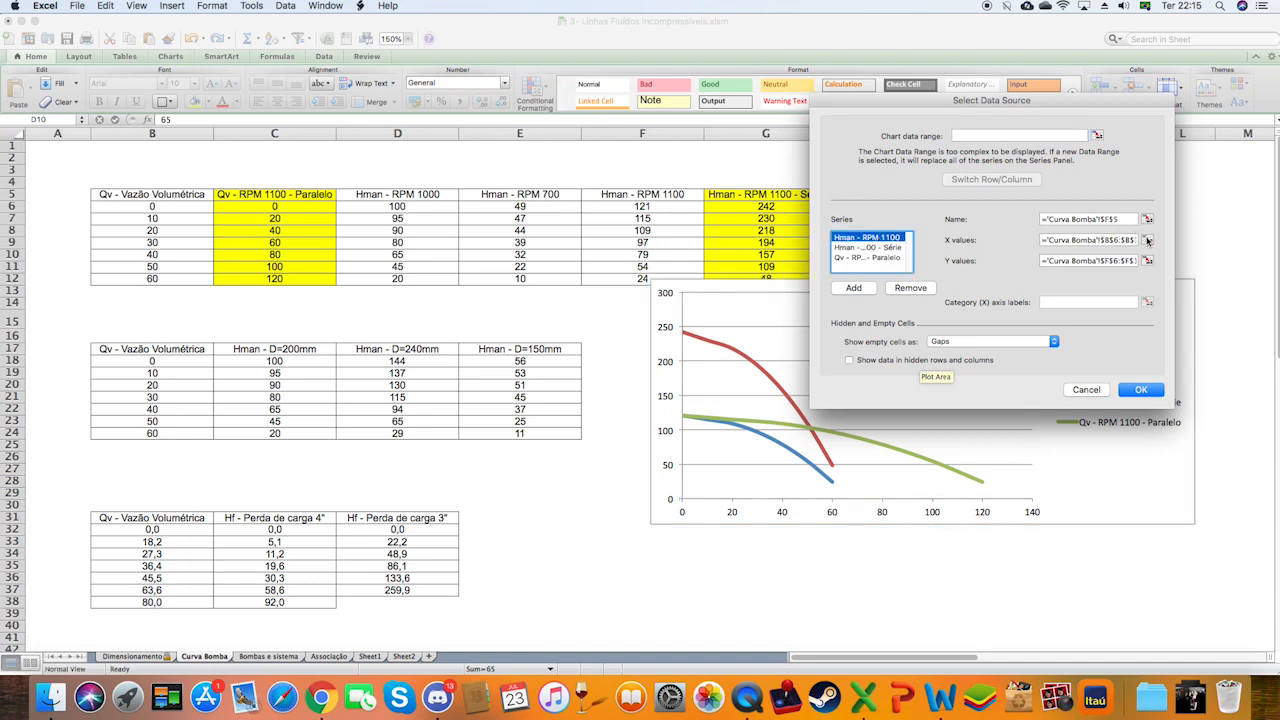
click(1147, 240)
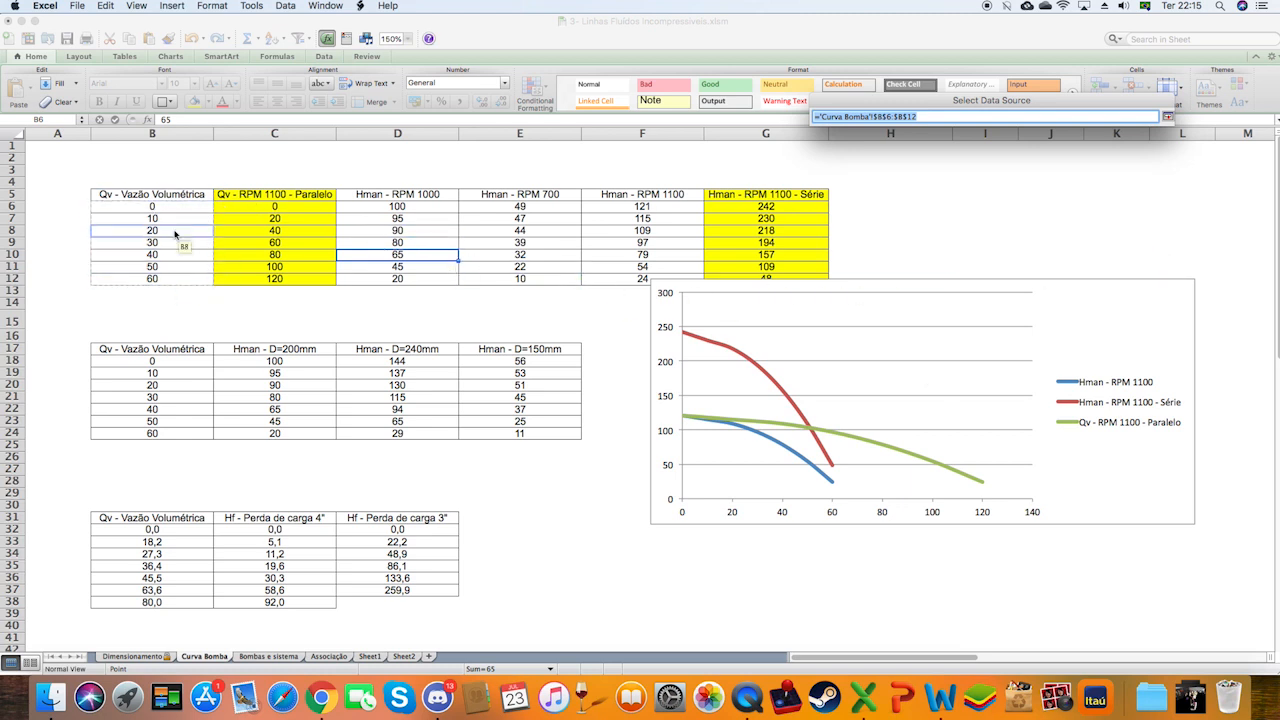
key(Return)
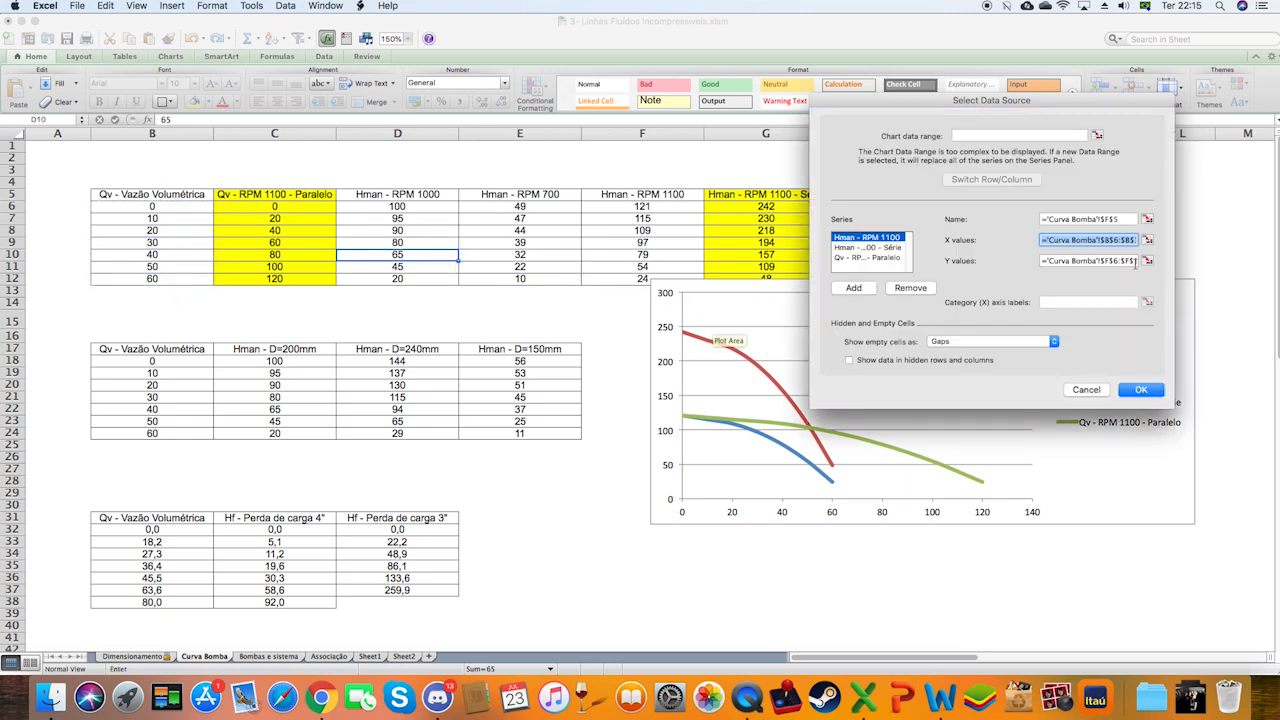
click(1147, 262)
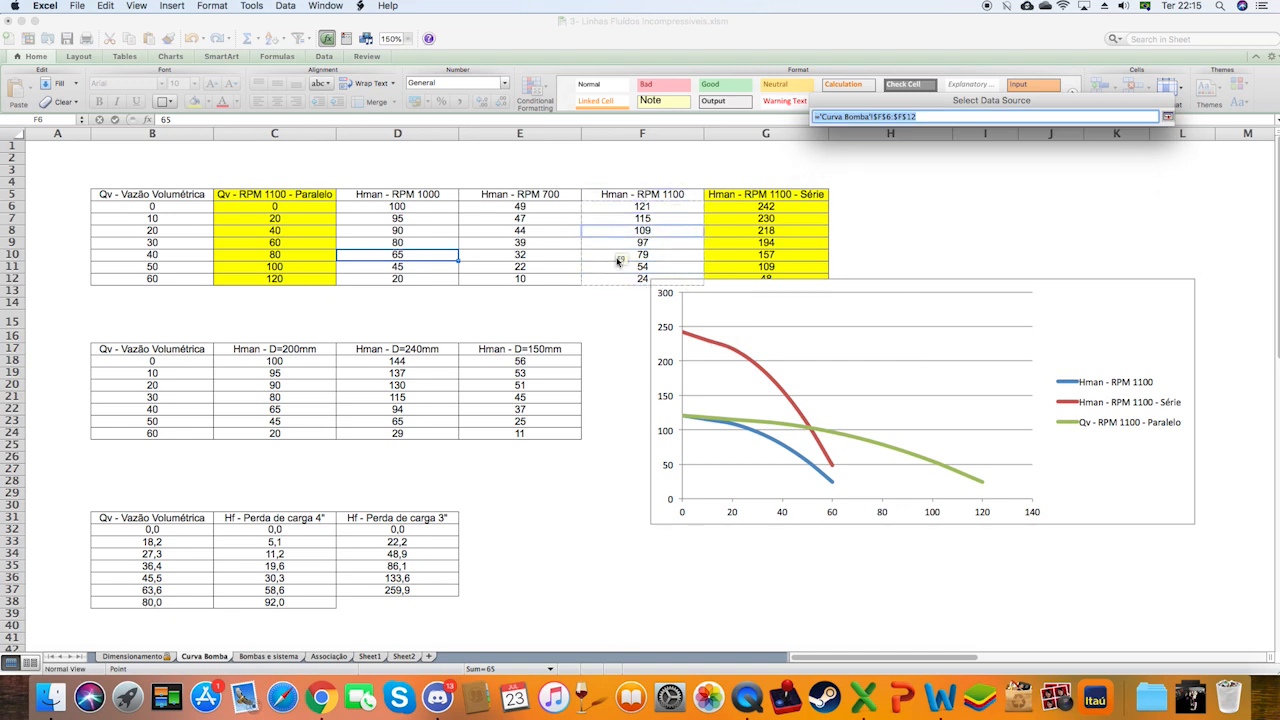
key(Return)
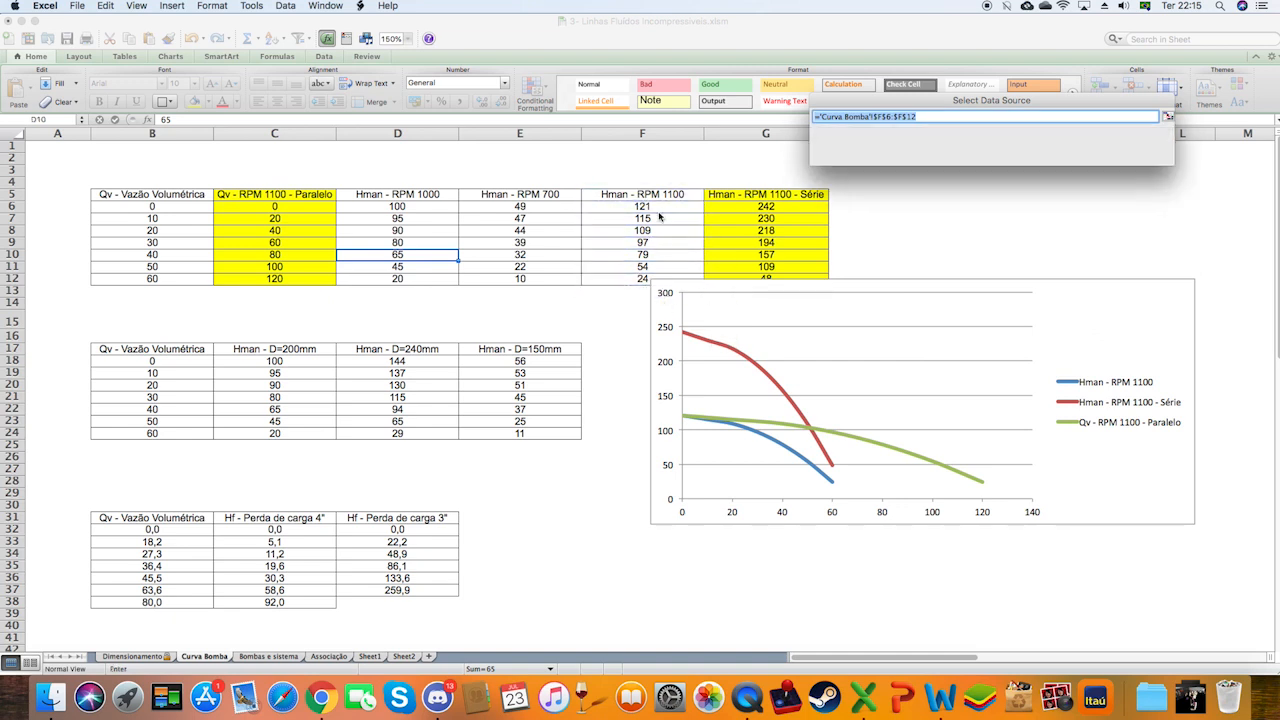
Check which cell ranges supply the X and Y values of the Hman - RPM 1100 - Série series.
click(858, 249)
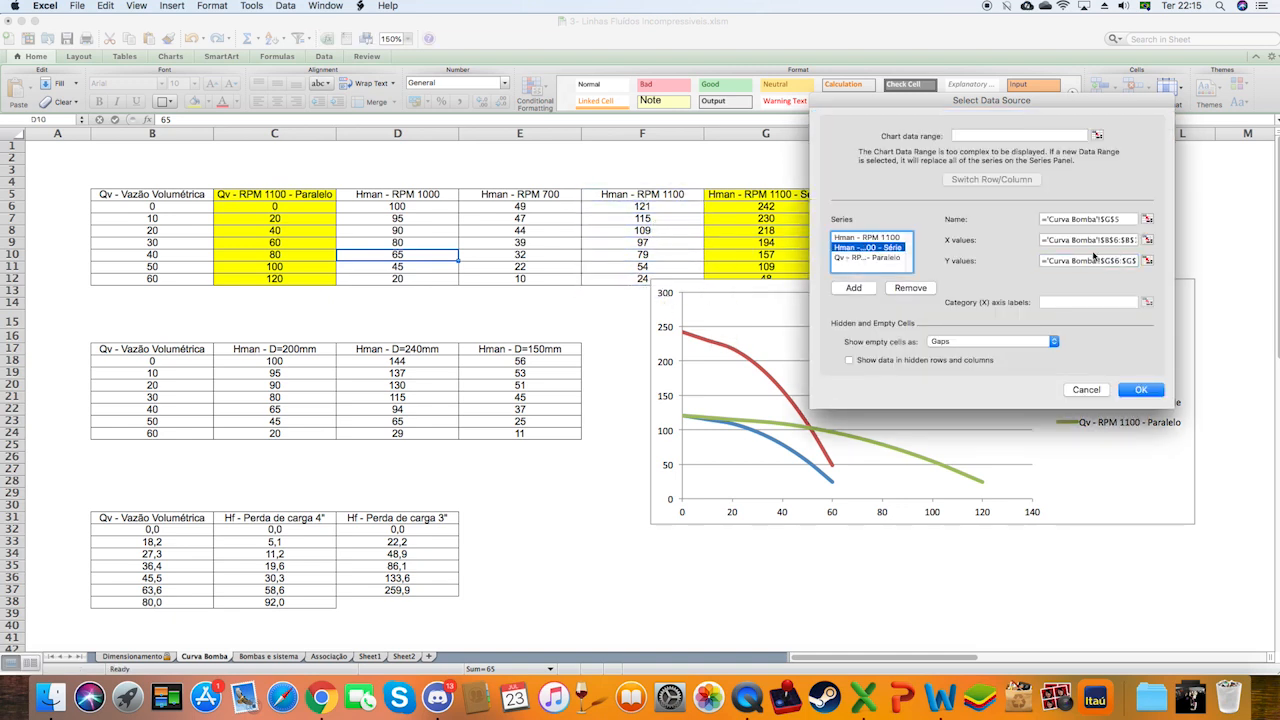
click(1147, 240)
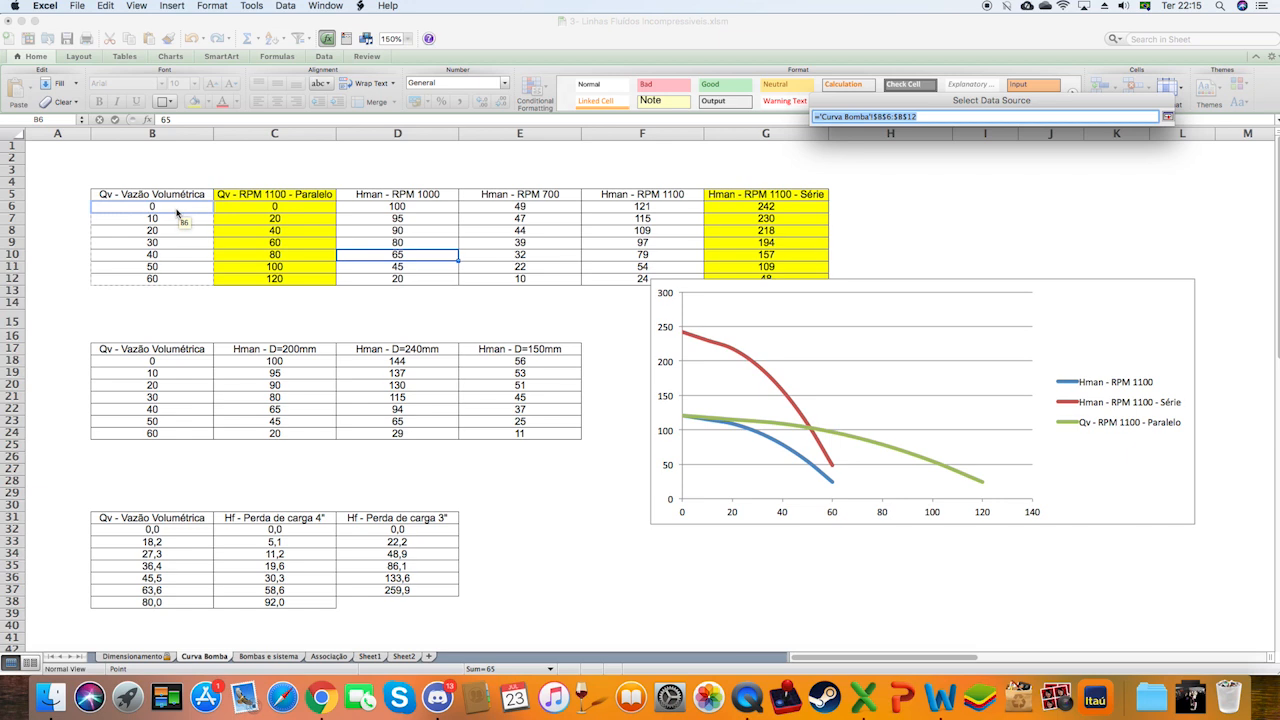
key(Return)
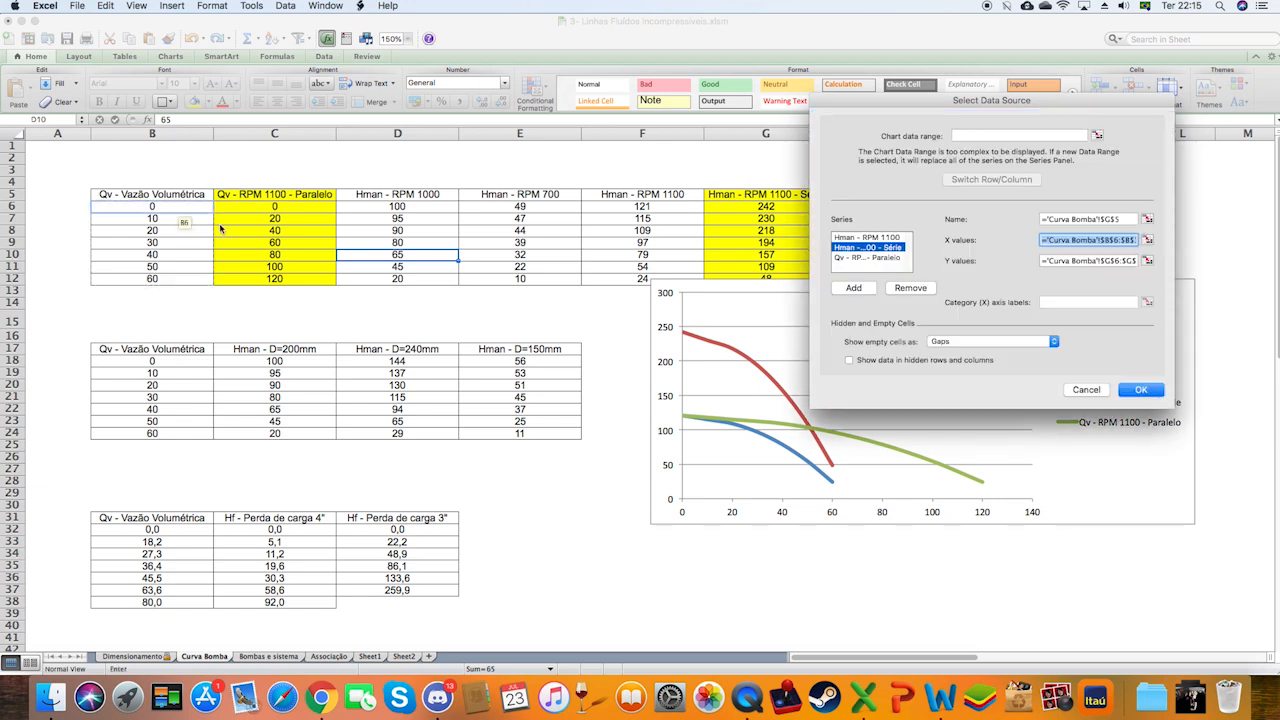
click(1148, 260)
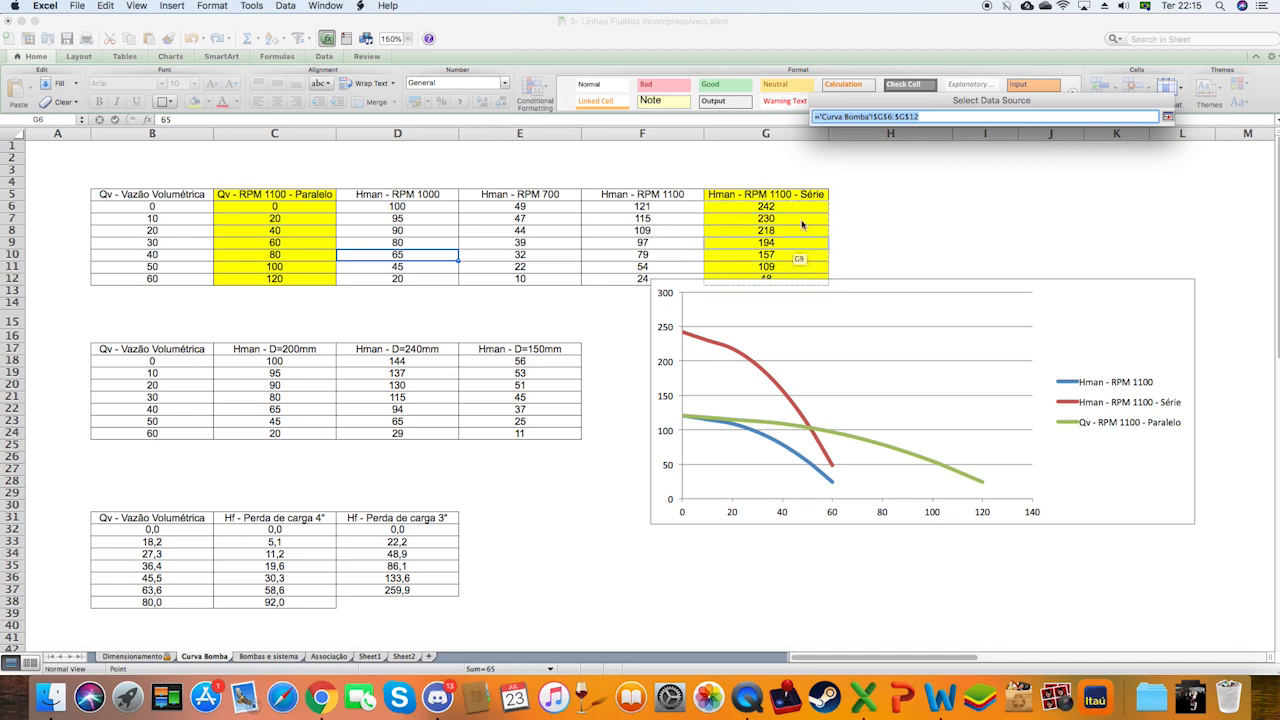
key(Return)
Check the X and Y value ranges of the Qv - RPM 1100 - Paralelo series and close the data source settings.
click(886, 258)
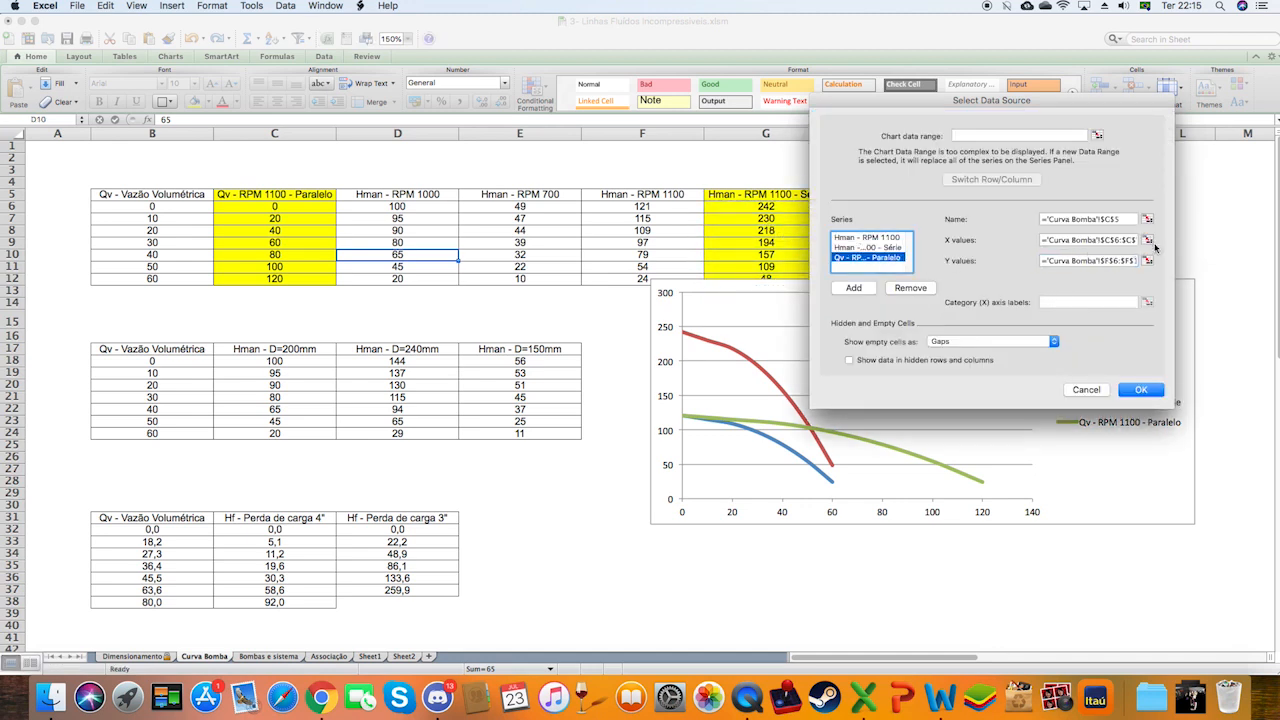
click(1149, 241)
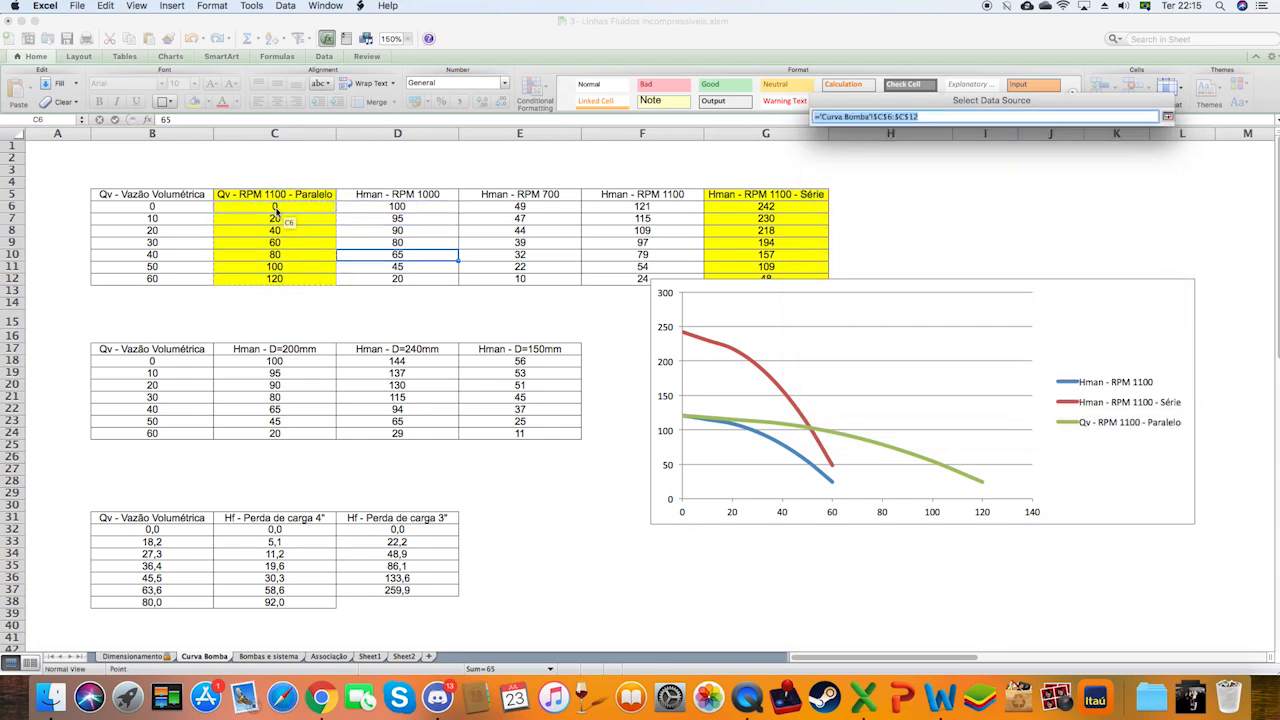
key(Return)
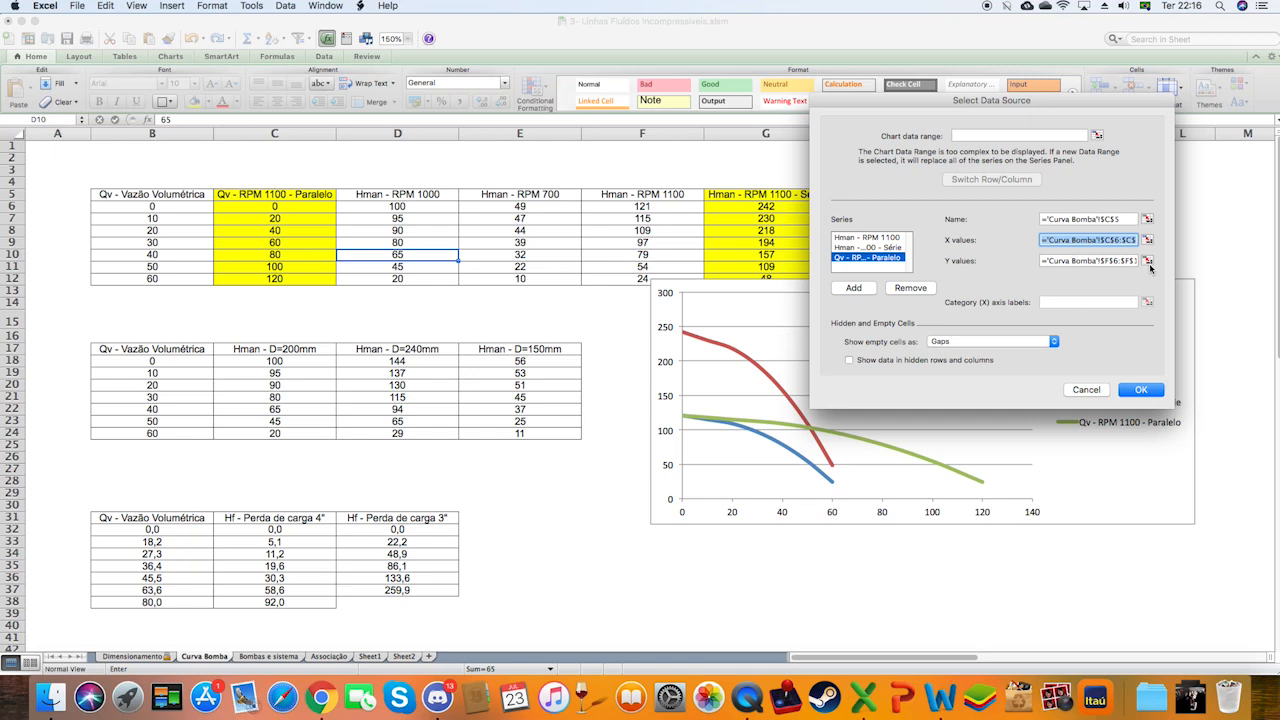
click(1137, 254)
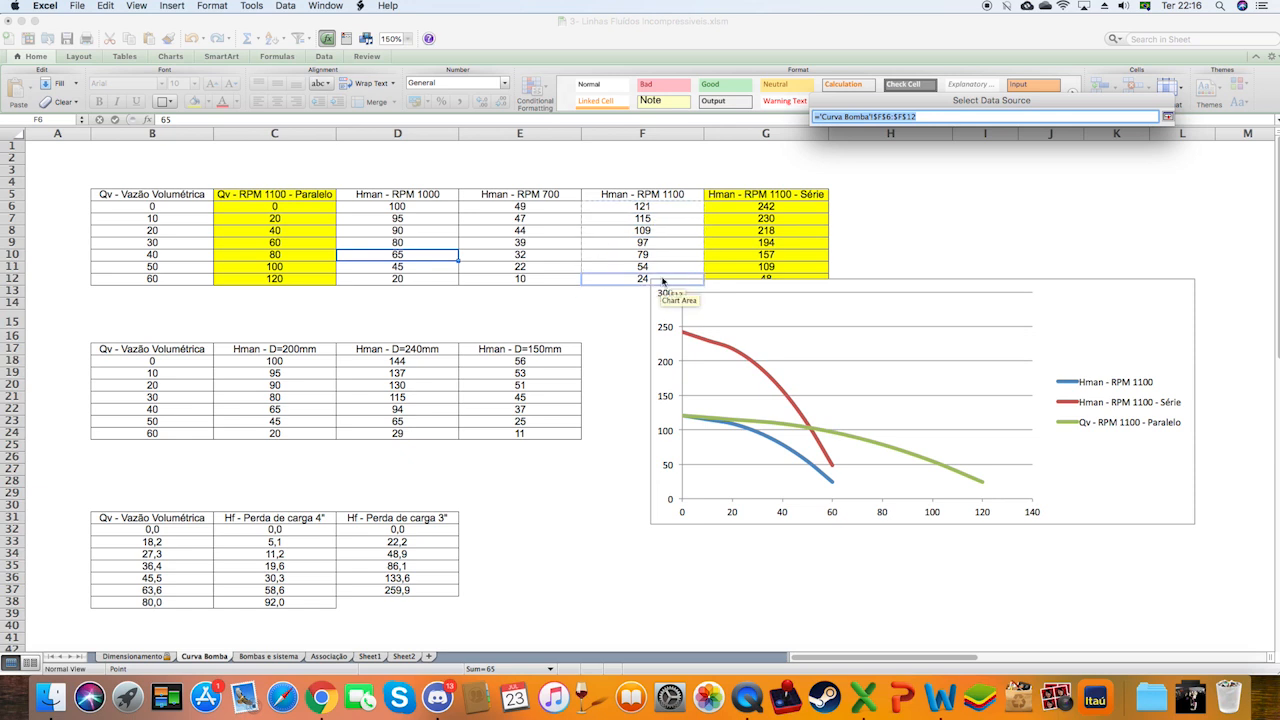
key(Return)
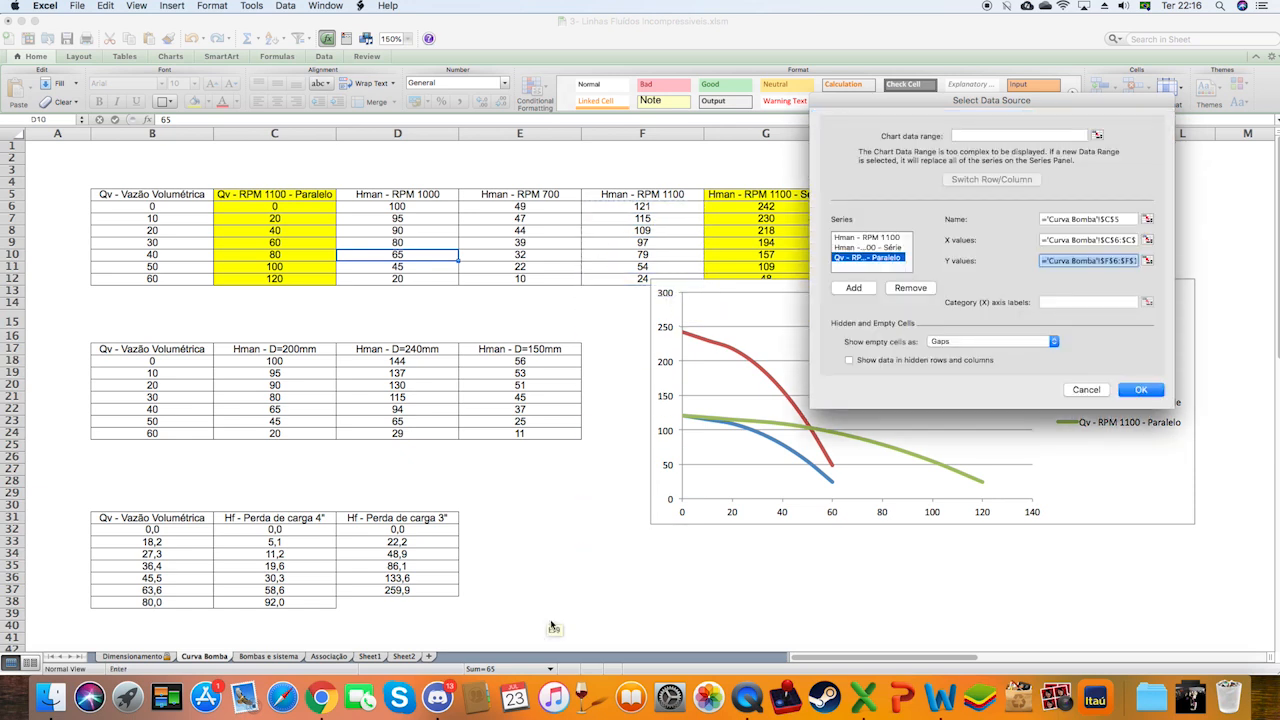
key(Return)
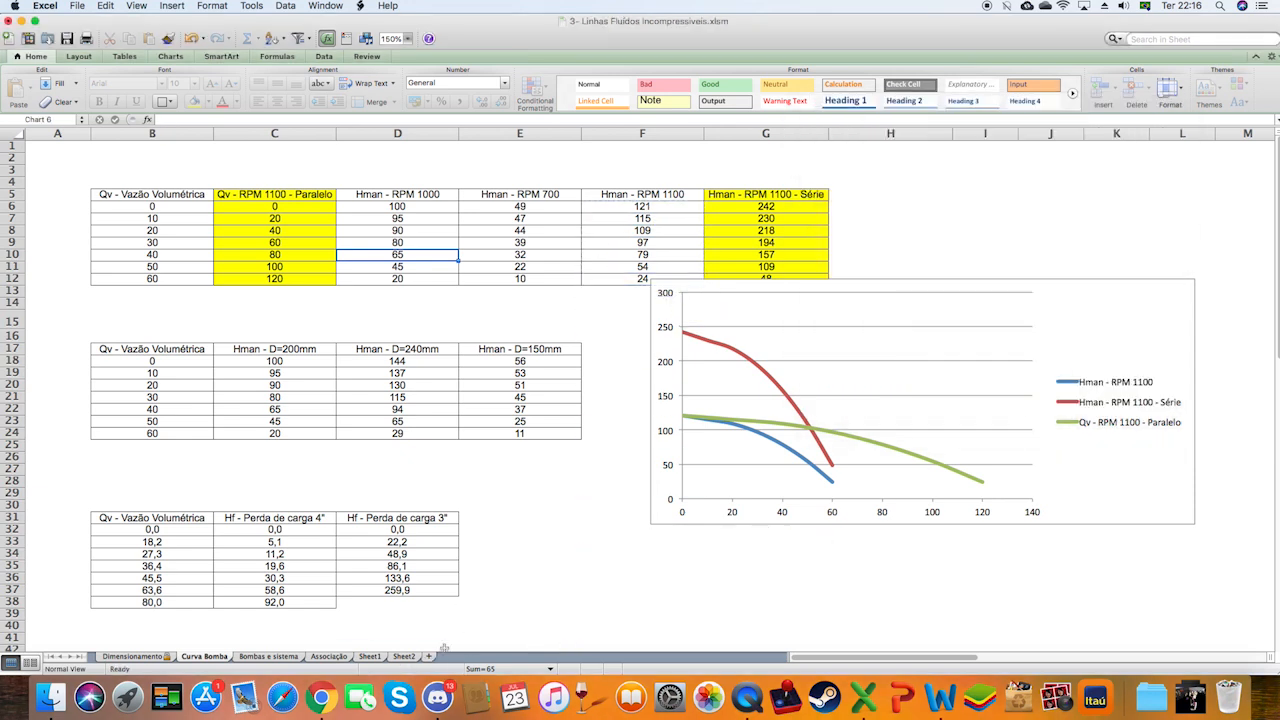
Review the head and flow equations for series and parallel pumps on Sheet1.
click(404, 657)
click(369, 657)
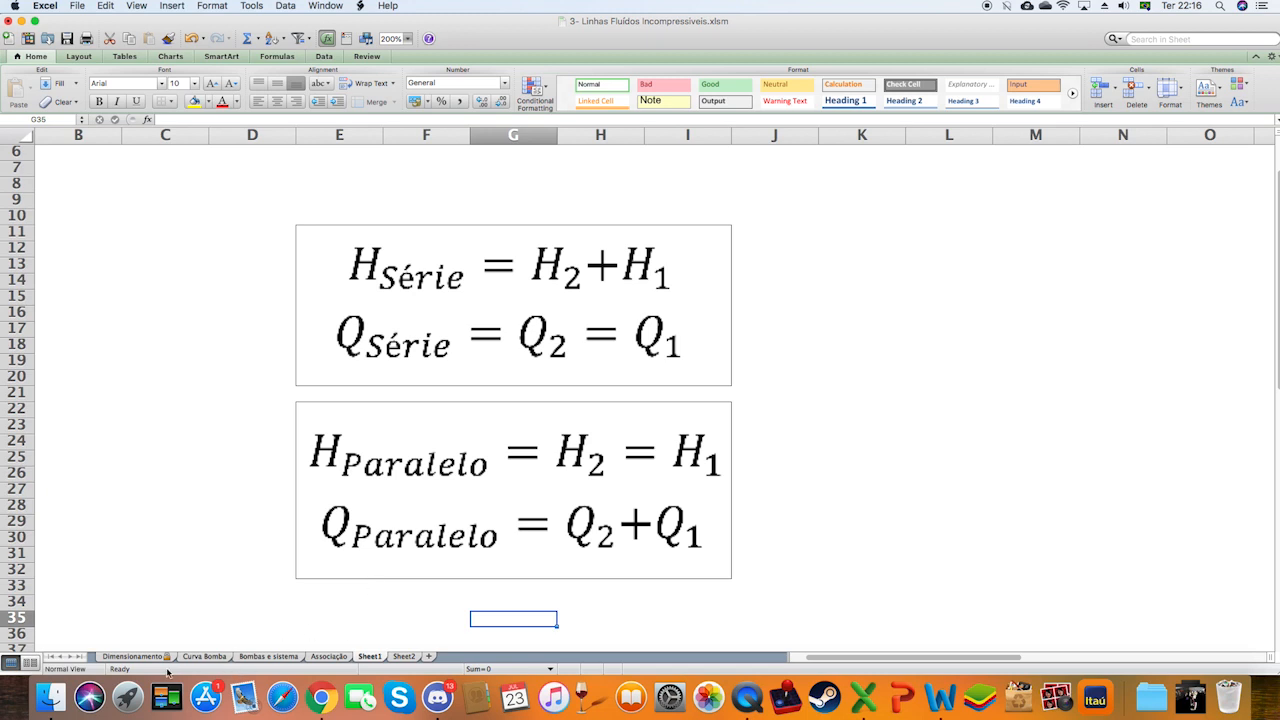
Revisit the Curva Bomba and Bombas e sistema sheets and display the Associação chart of system curves and operating points.
click(216, 658)
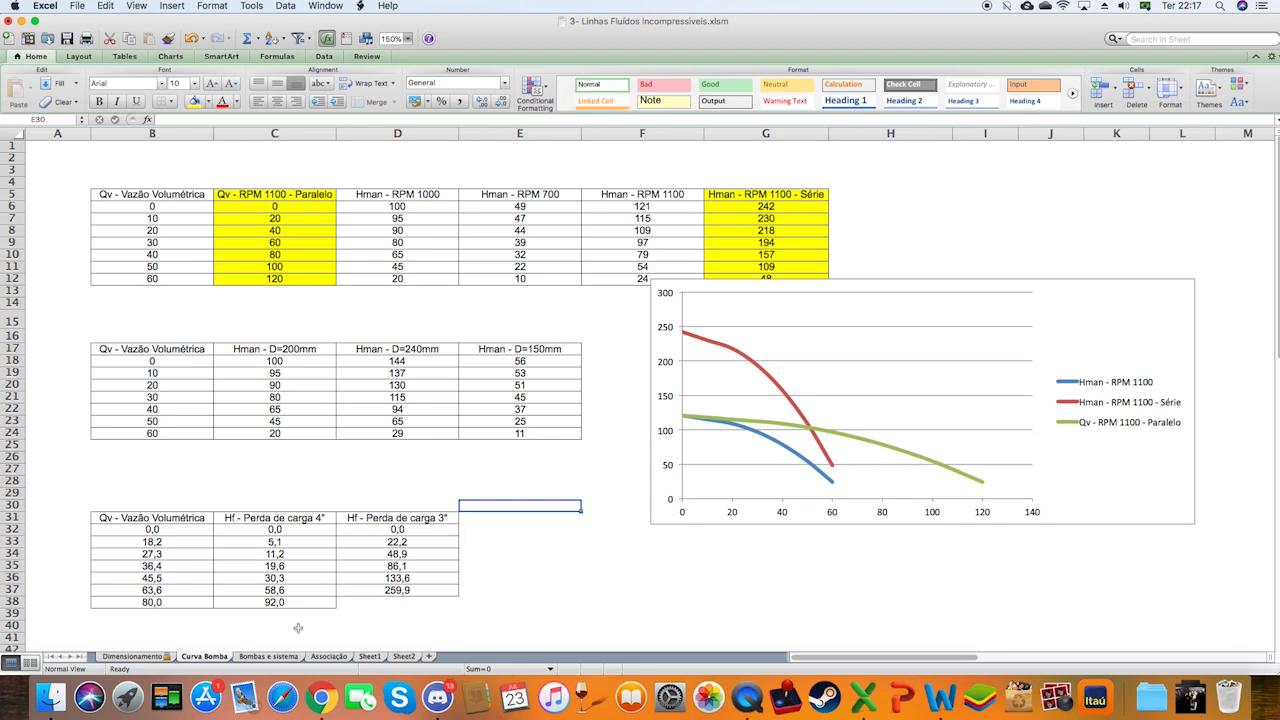
click(268, 656)
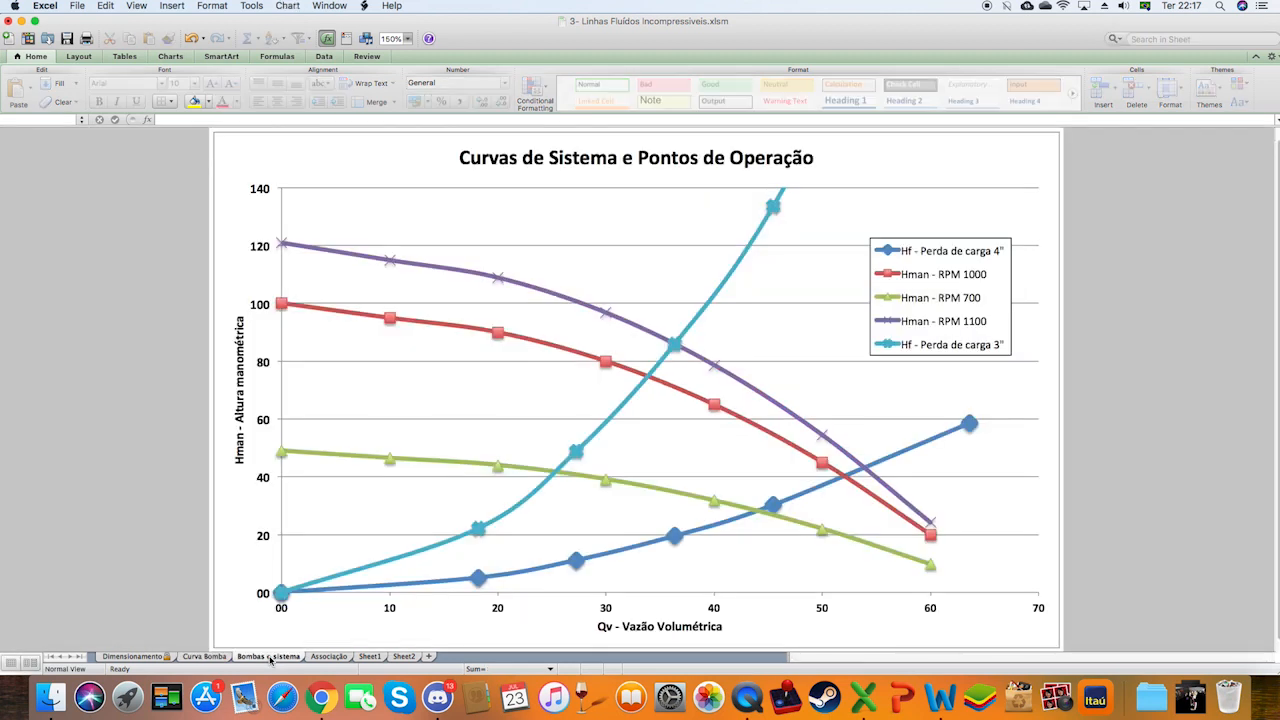
click(329, 656)
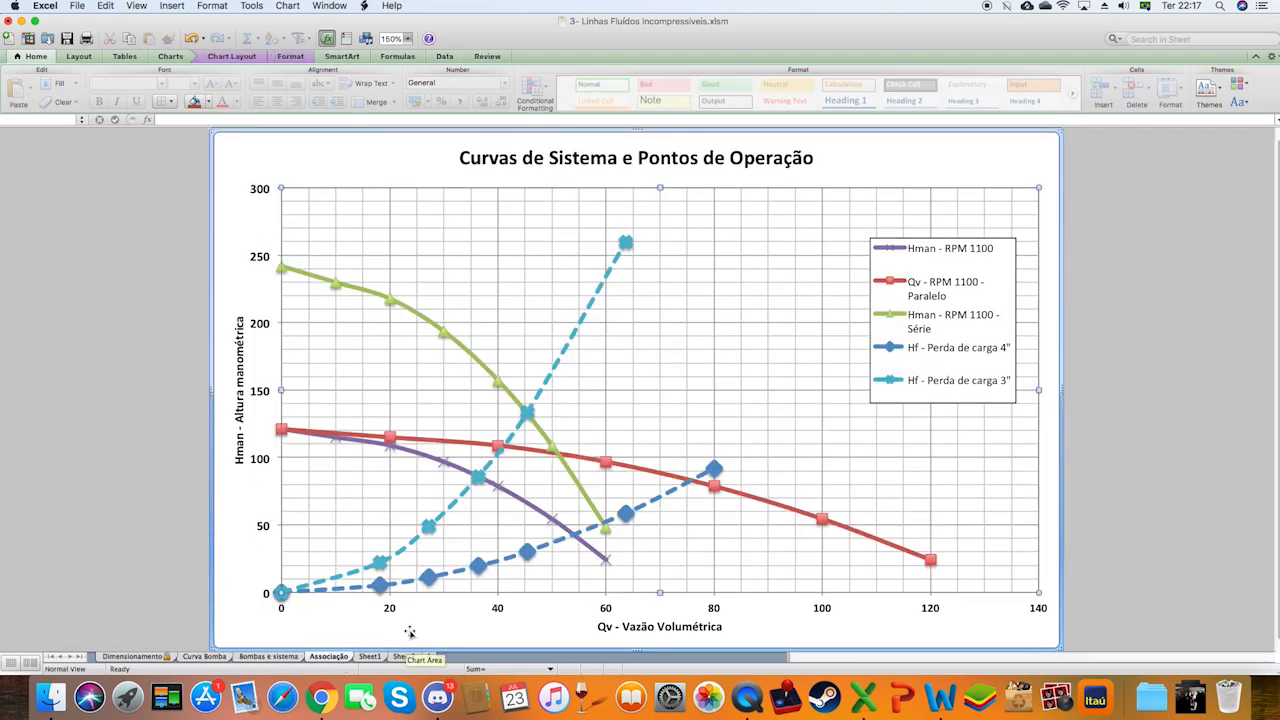